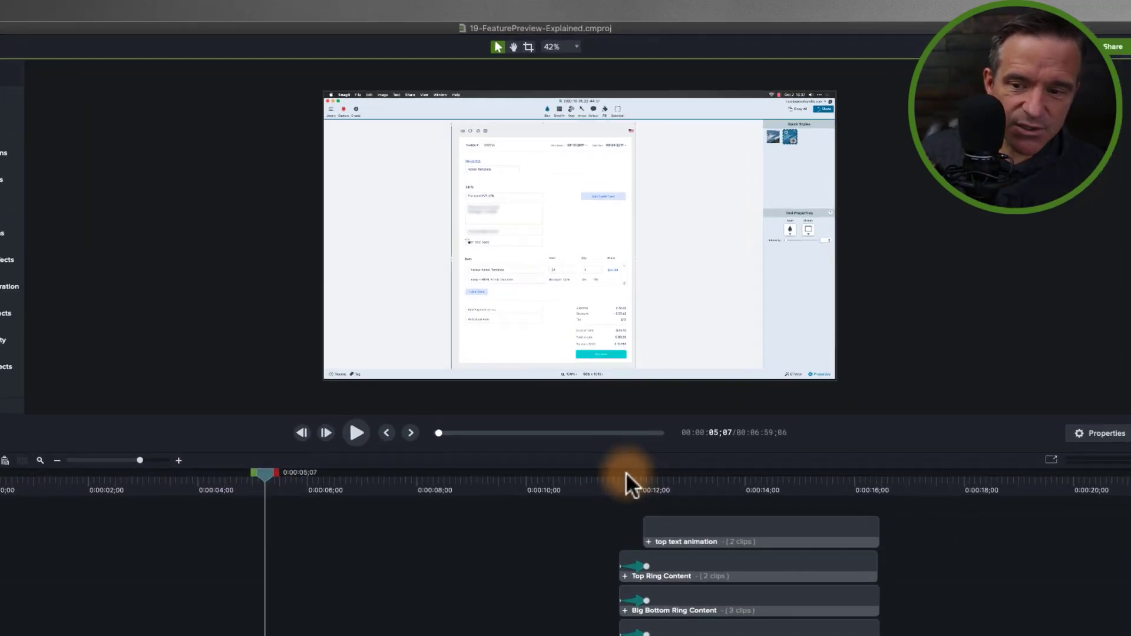
Scrub the preview around 0:00:12;20 to watch the magnifier callout animate in
{"action": "left_click", "coordinate": [648, 420]}
{"action": "left_click_drag", "start_coordinate": [604, 614], "coordinate": [633, 616]}
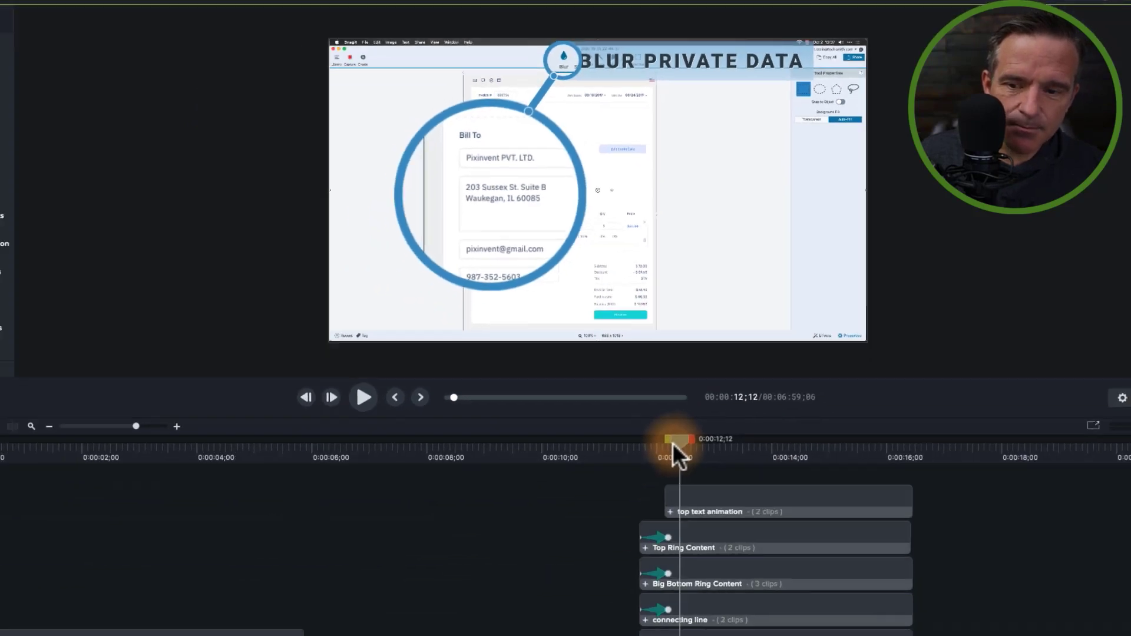
{"action": "left_click_drag", "start_coordinate": [673, 443], "coordinate": [702, 410]}
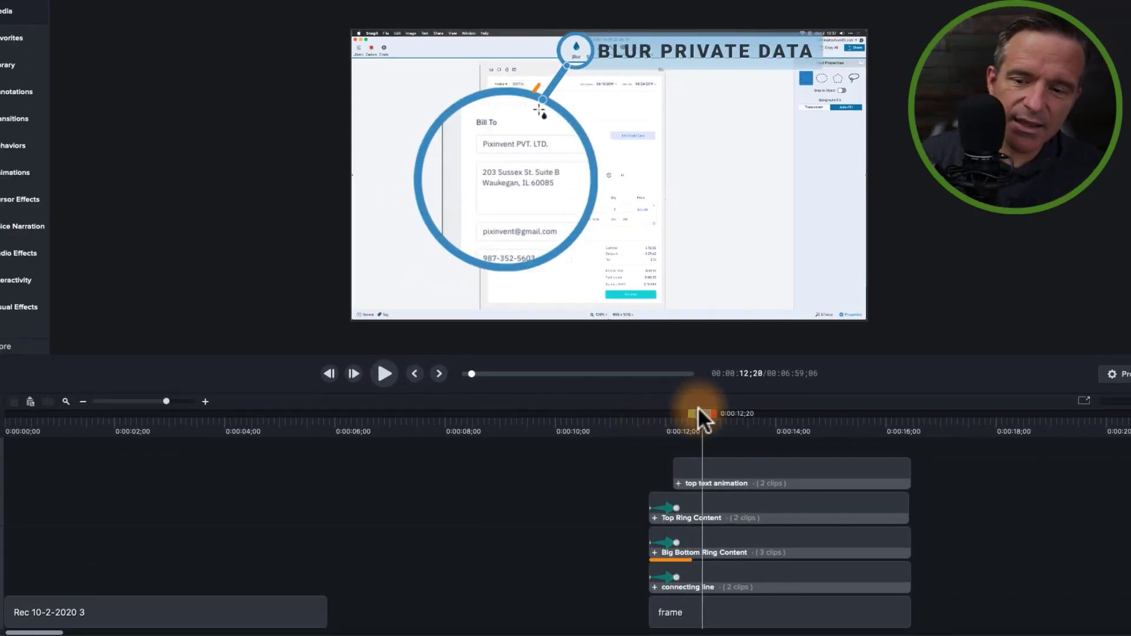
Inspect the connecting line, Big Bottom Ring Content and Top Ring Content groups on the timeline
{"action": "left_click", "coordinate": [724, 569]}
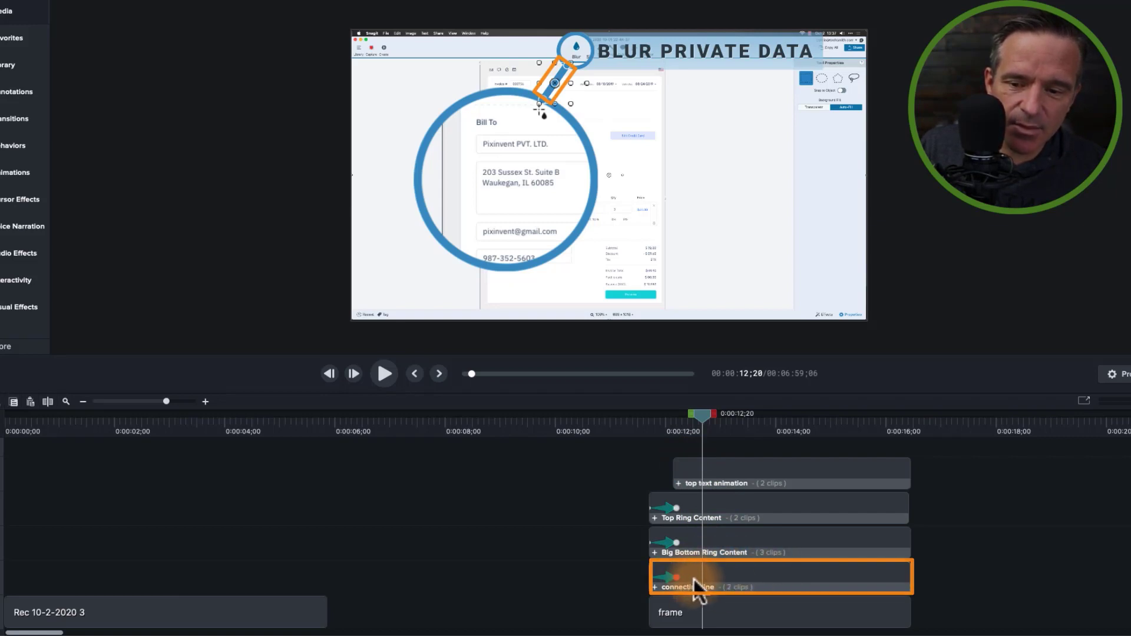
{"action": "left_click", "coordinate": [705, 540]}
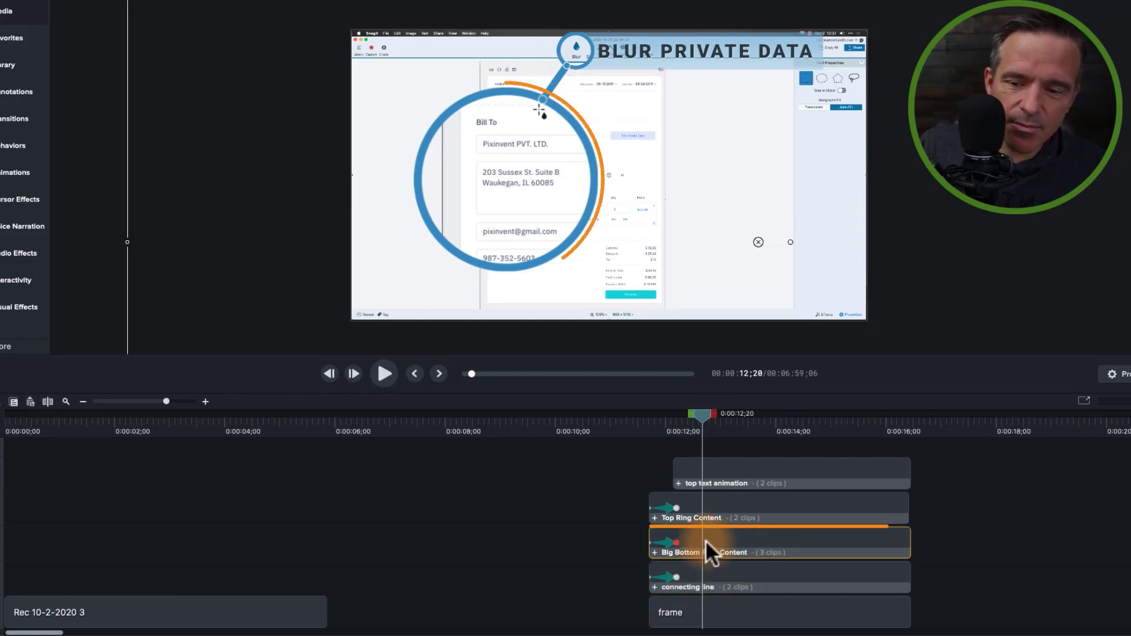
{"action": "left_click", "coordinate": [691, 499]}
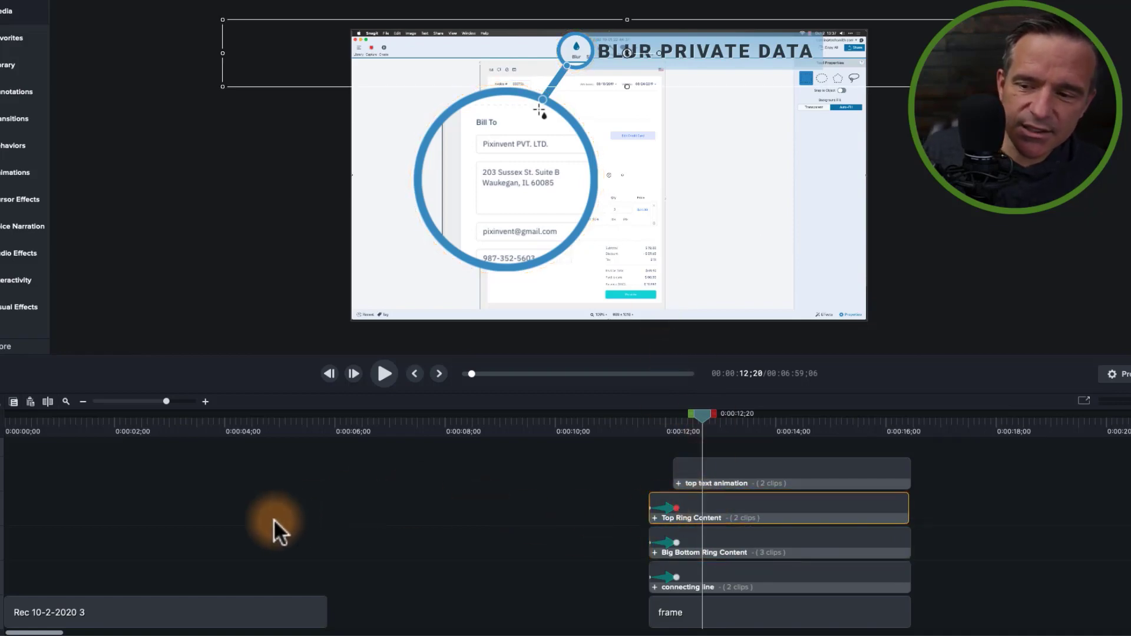
Hide the connecting line and Big Bottom Ring Content tracks, toggling Track 1 off and back on
{"action": "left_click", "coordinate": [39, 571]}
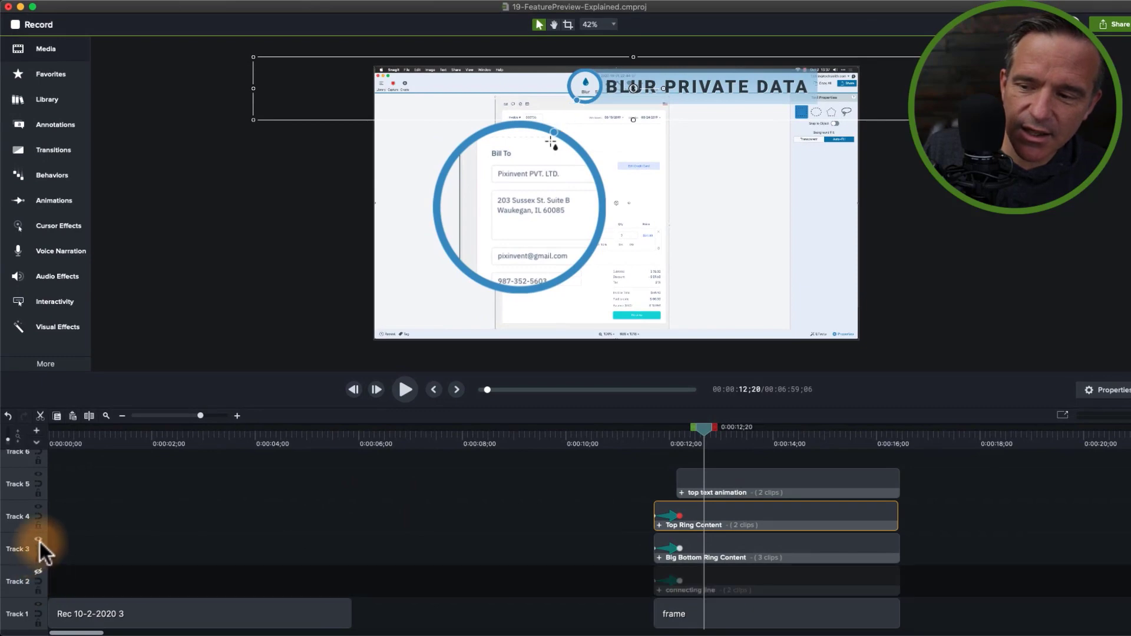
{"action": "left_click", "coordinate": [39, 541]}
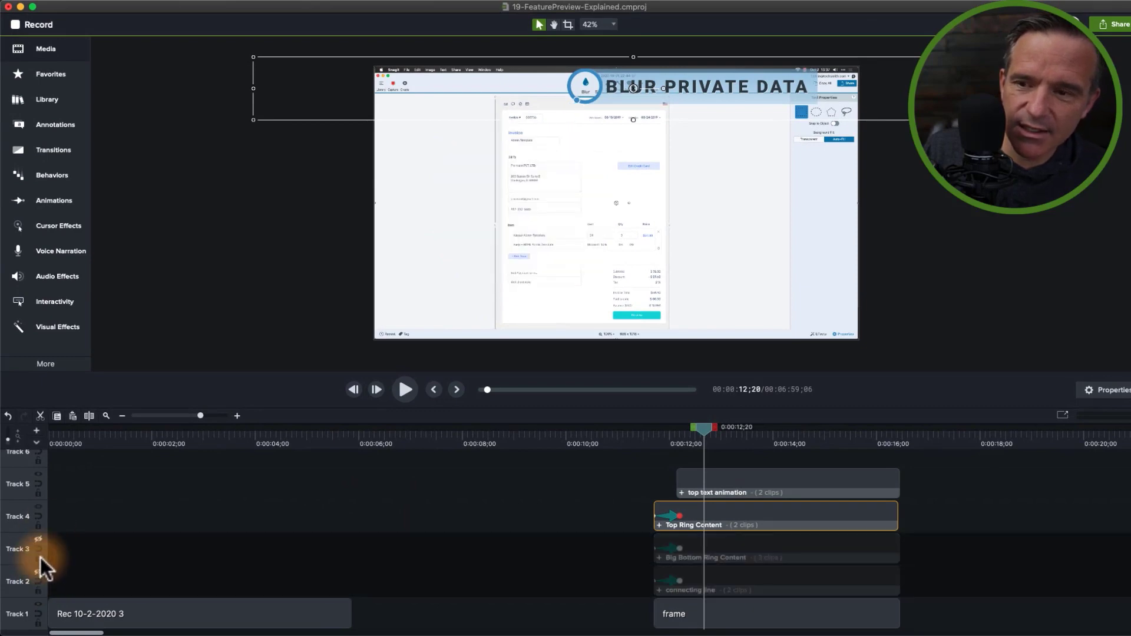
{"action": "left_click", "coordinate": [40, 603]}
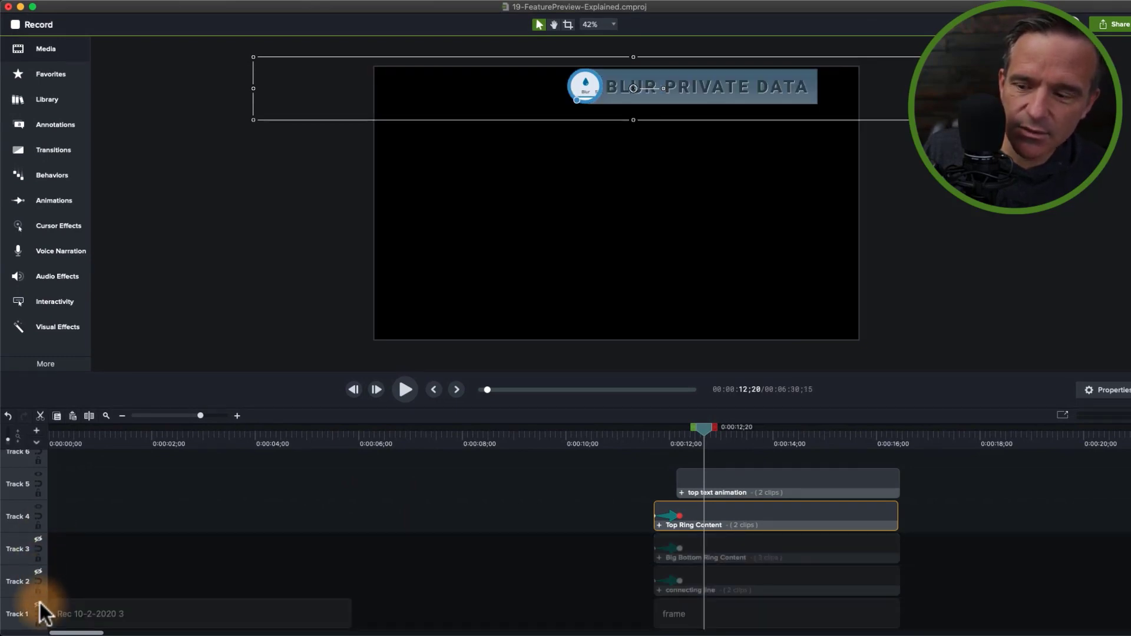
{"action": "left_click", "coordinate": [40, 603]}
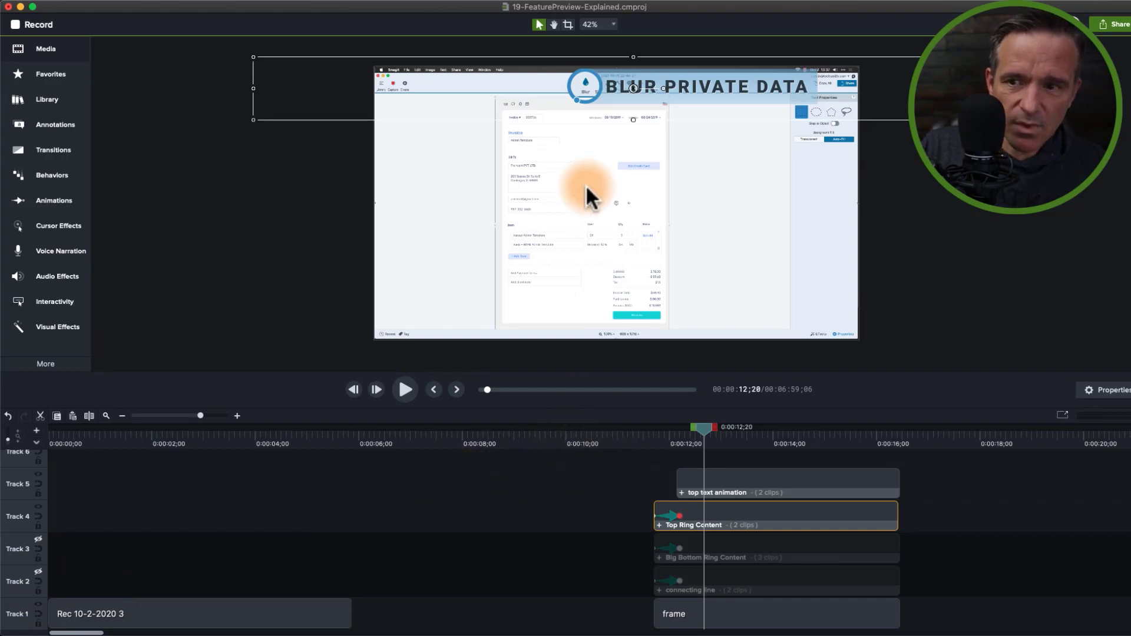
Zoom the preview in and pan to the recording at 0:00:12;00
{"action": "scroll", "coordinate": [596, 182], "scroll_direction": "up", "scroll_amount": 3}
{"action": "left_click_drag", "start_coordinate": [569, 70], "coordinate": [602, 266]}
{"action": "mouse_move", "coordinate": [698, 423]}
{"action": "left_mouse_down"}
{"action": "mouse_move", "coordinate": [666, 439]}
{"action": "mouse_move", "coordinate": [656, 436]}
{"action": "mouse_move", "coordinate": [680, 429]}
{"action": "mouse_move", "coordinate": [652, 431]}
{"action": "mouse_move", "coordinate": [686, 437]}
{"action": "left_mouse_up"}
{"action": "scroll", "coordinate": [645, 310], "scroll_direction": "up", "scroll_amount": 3}
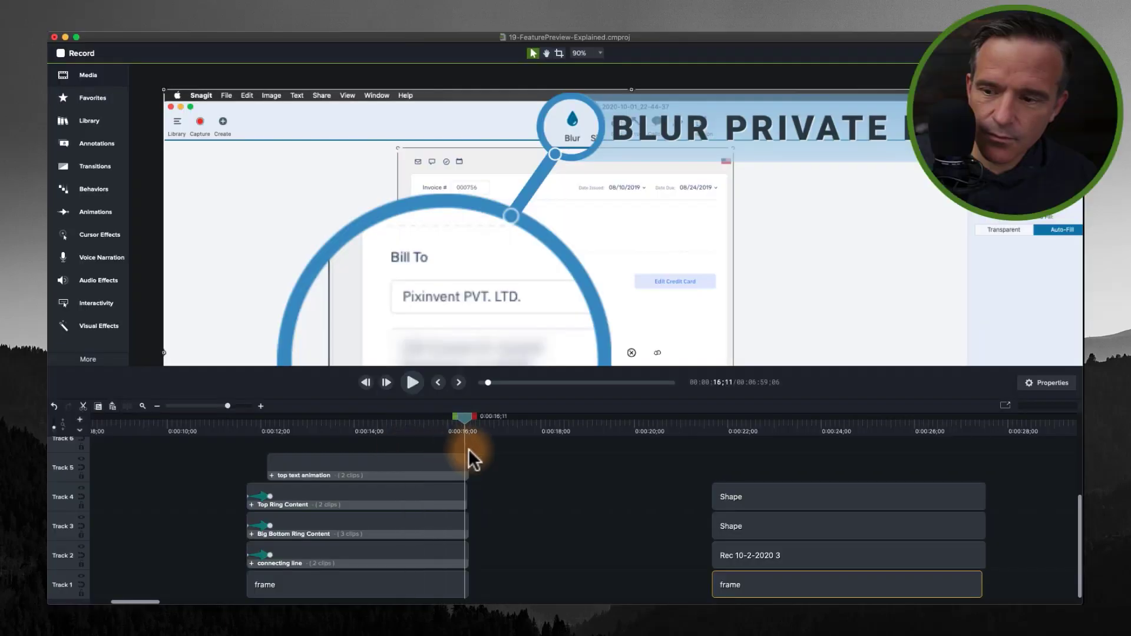
Move along the timeline past the callout and preview the Snagit recording at 0:00:25;23
{"action": "left_click", "coordinate": [533, 448]}
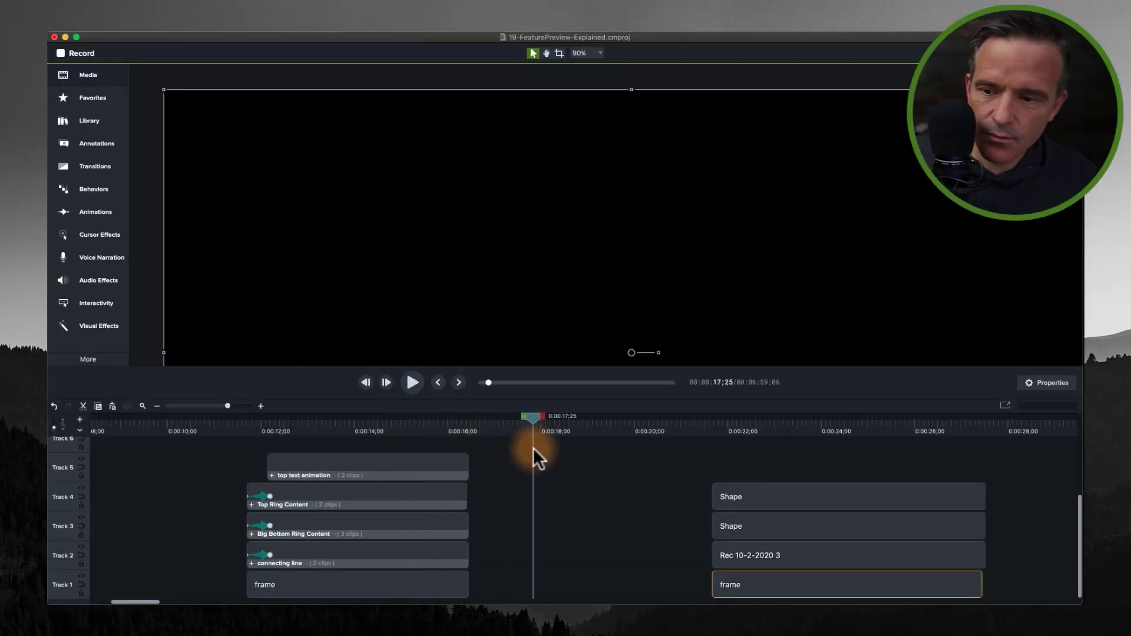
{"action": "left_click", "coordinate": [648, 449]}
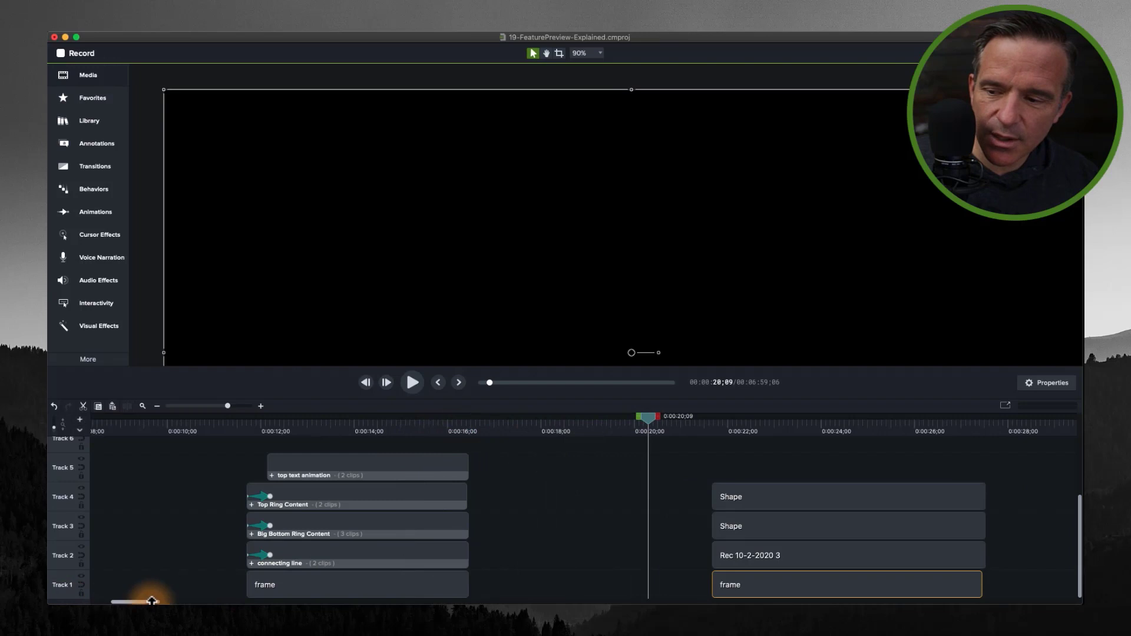
{"action": "left_click_drag", "start_coordinate": [151, 602], "coordinate": [175, 602]}
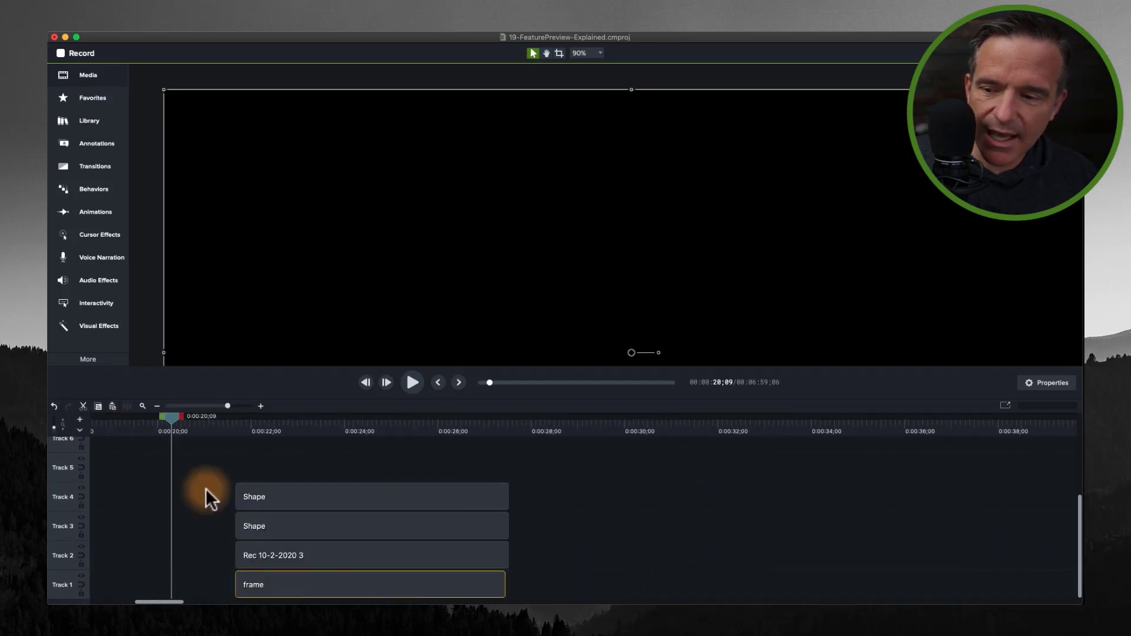
{"action": "left_click_drag", "start_coordinate": [261, 425], "coordinate": [426, 413]}
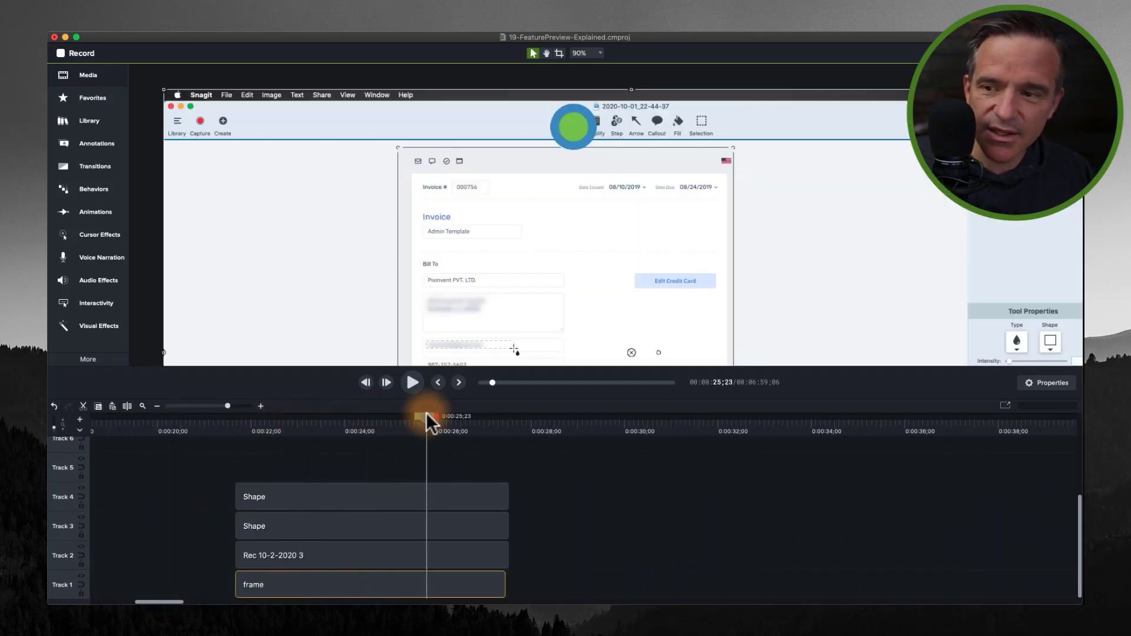
Inspect the Rec 10-2-2020 3, Track 1 frame and Track 3 green circle Shape clips
{"action": "left_click", "coordinate": [314, 557]}
{"action": "left_click", "coordinate": [299, 582]}
{"action": "left_click", "coordinate": [309, 548]}
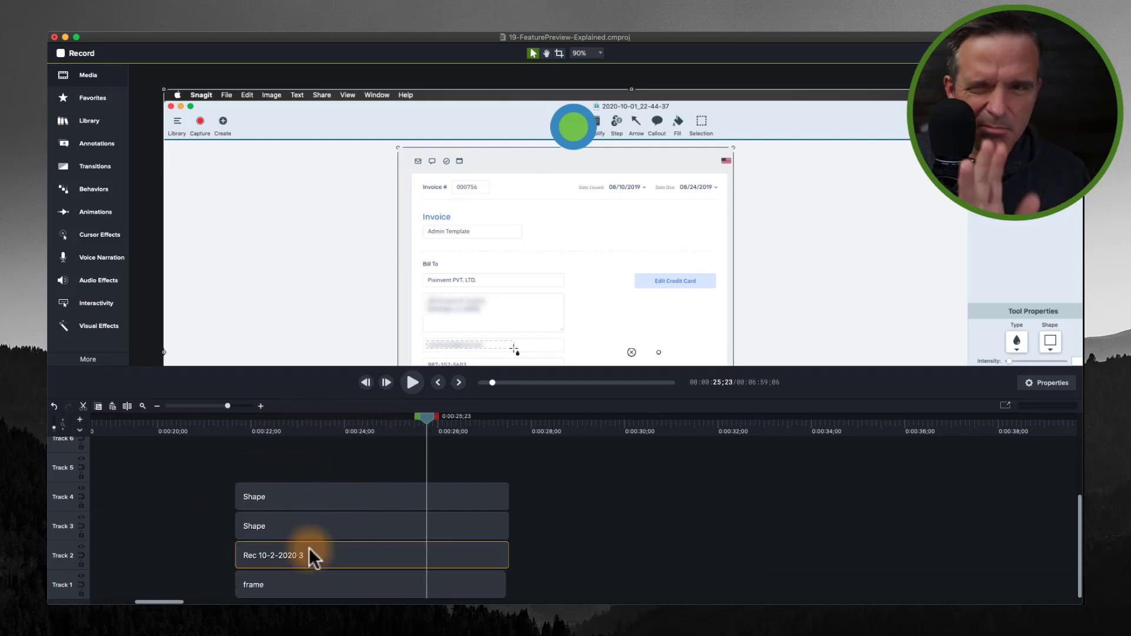
{"action": "left_click", "coordinate": [313, 519]}
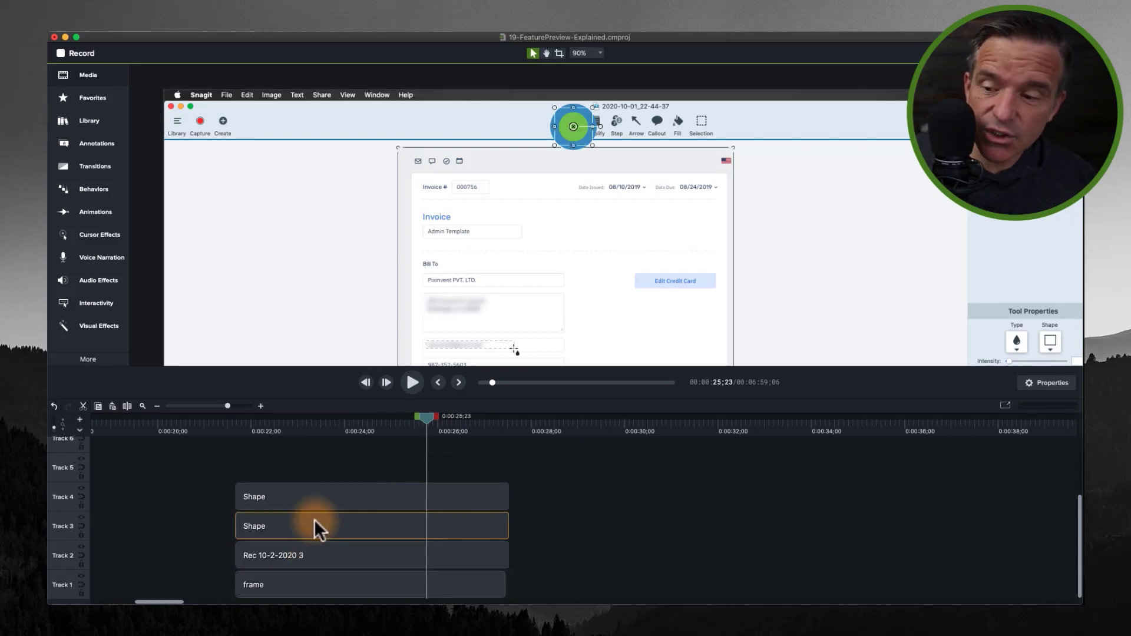
Hide the Track 4 blue circle and Track 1 frame, and bring up Track 3's matte options
{"action": "left_click", "coordinate": [82, 486]}
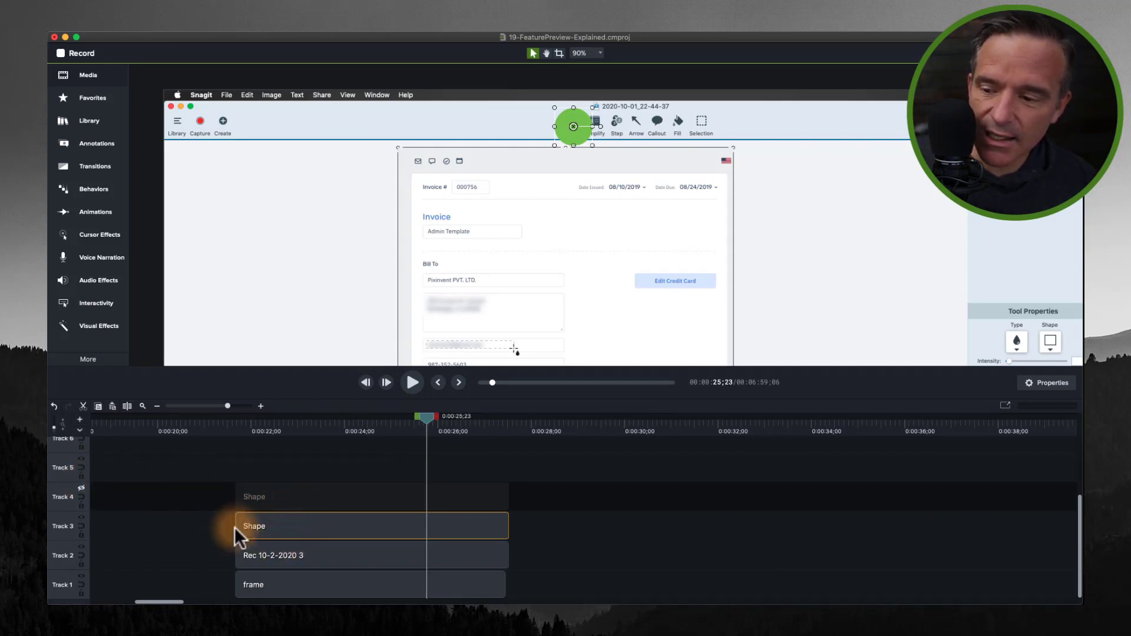
{"action": "left_click", "coordinate": [81, 576]}
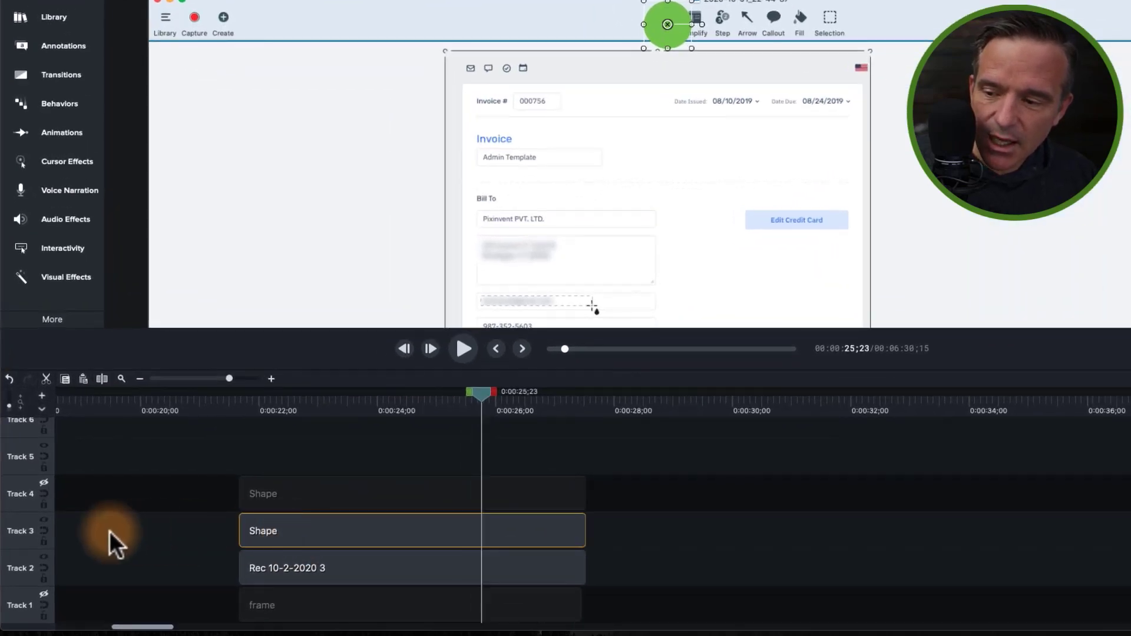
{"action": "left_click", "coordinate": [41, 521]}
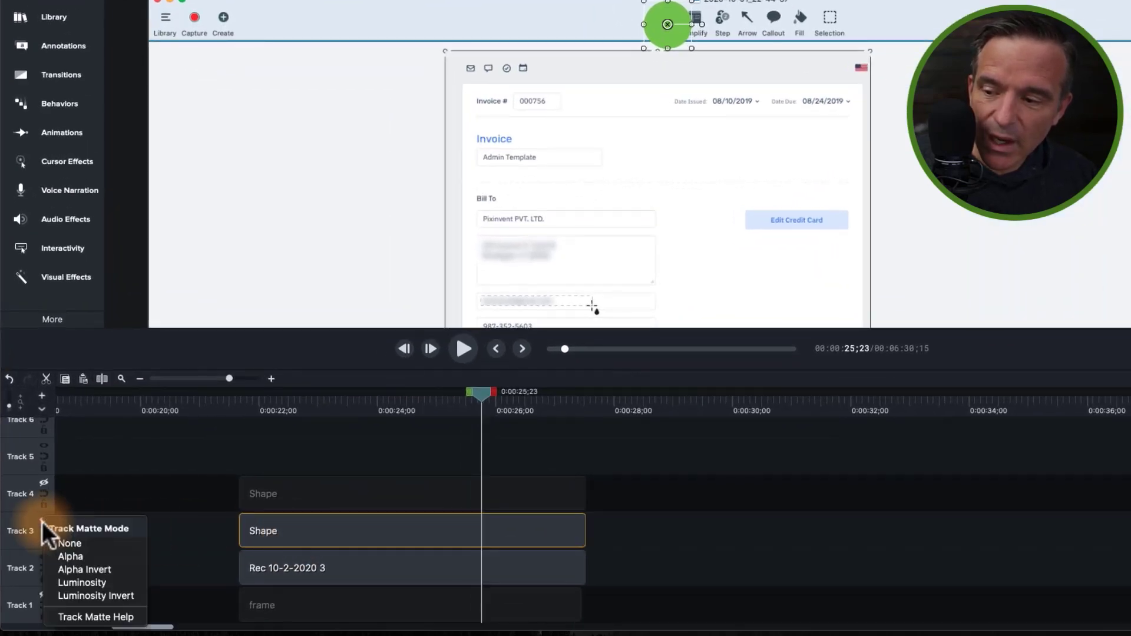
Make Track 3's shape an Alpha matte and show the Track 4 blue circle again
{"action": "left_click", "coordinate": [66, 555]}
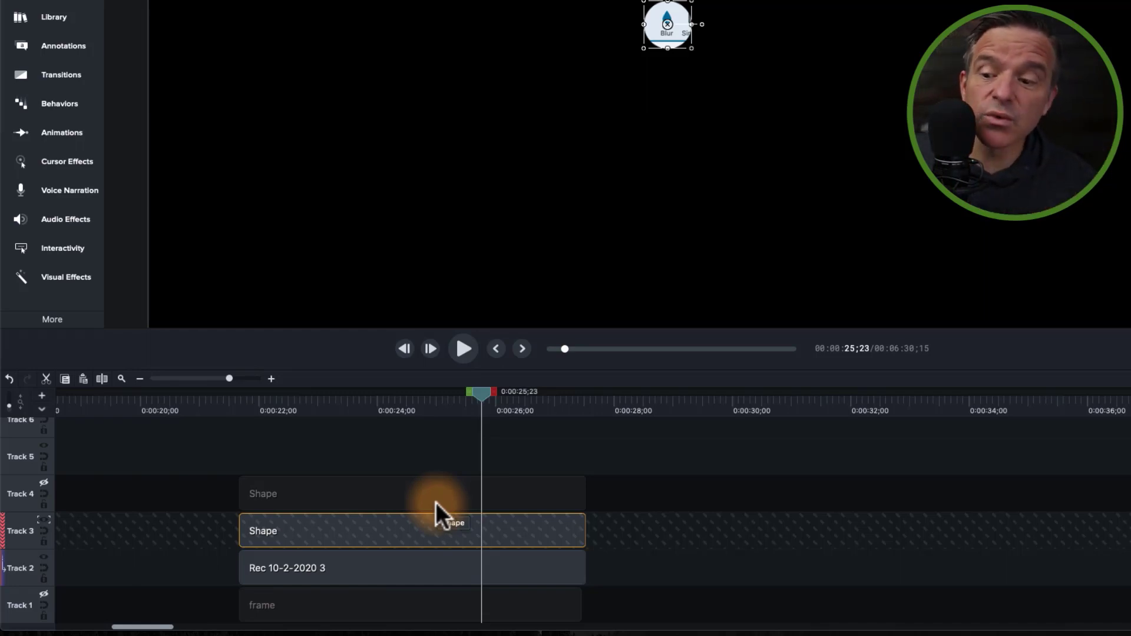
{"action": "mouse_move", "coordinate": [286, 408]}
{"action": "left_mouse_down"}
{"action": "mouse_move", "coordinate": [258, 405]}
{"action": "mouse_move", "coordinate": [335, 409]}
{"action": "mouse_move", "coordinate": [258, 409]}
{"action": "mouse_move", "coordinate": [276, 409]}
{"action": "left_mouse_up"}
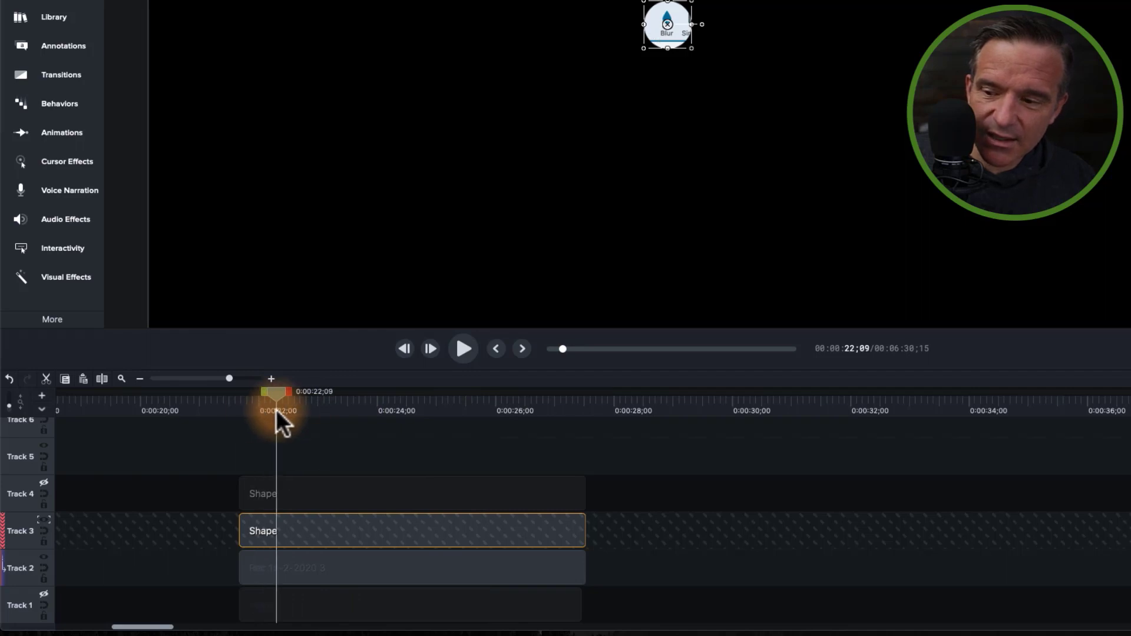
{"action": "left_click", "coordinate": [44, 482]}
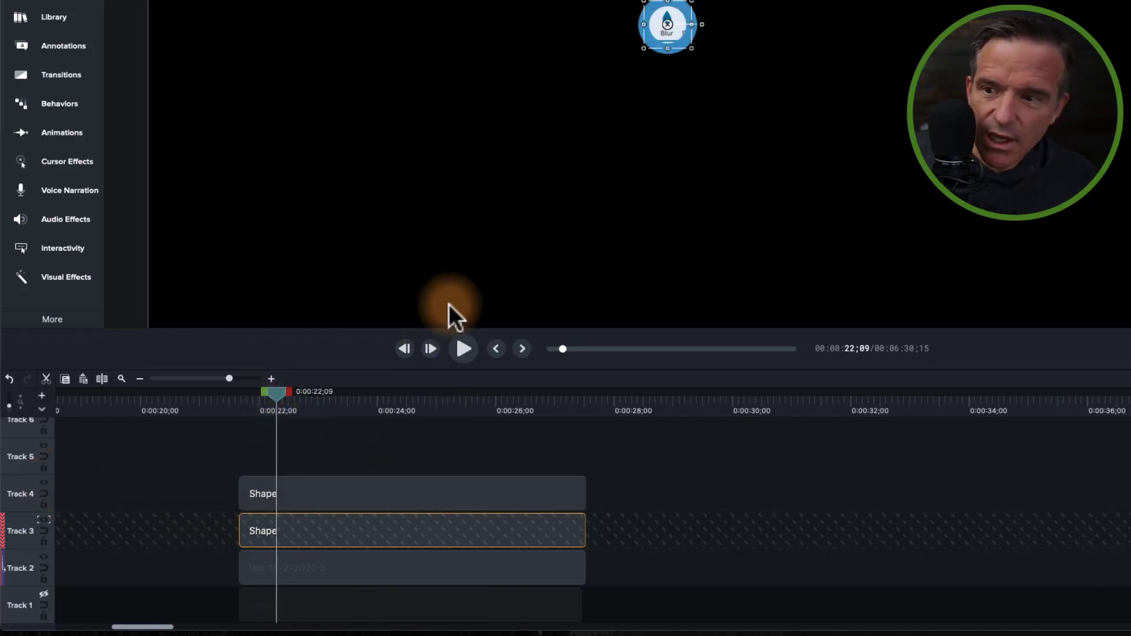
Group both Shape clips and the recording clip into one group
{"action": "left_click", "coordinate": [302, 484]}
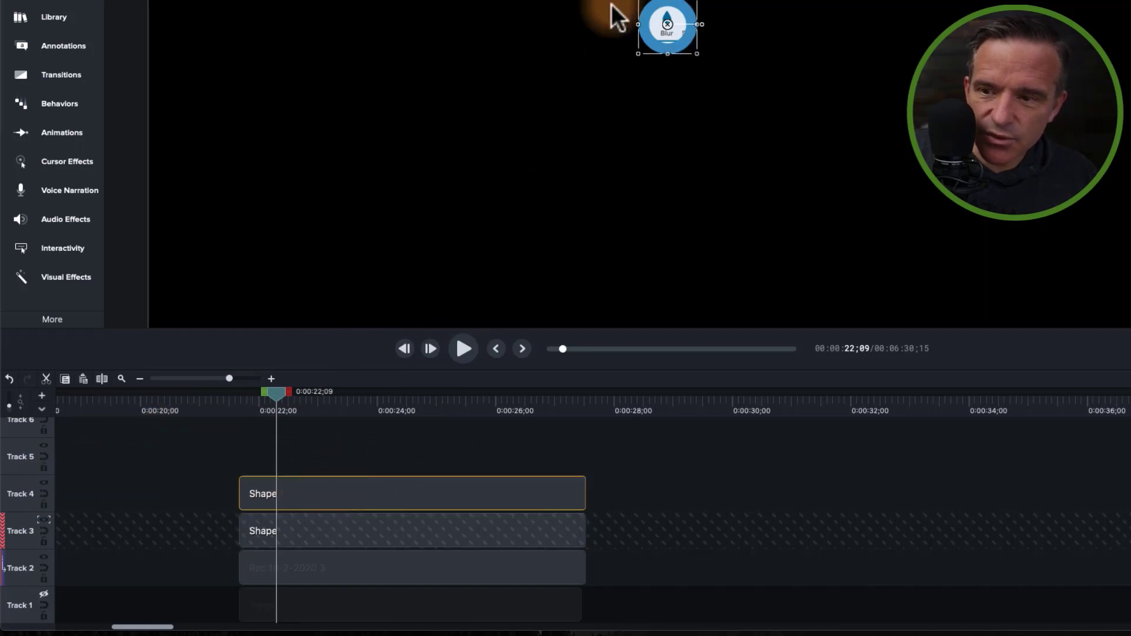
{"action": "left_click_drag", "start_coordinate": [274, 388], "coordinate": [280, 436]}
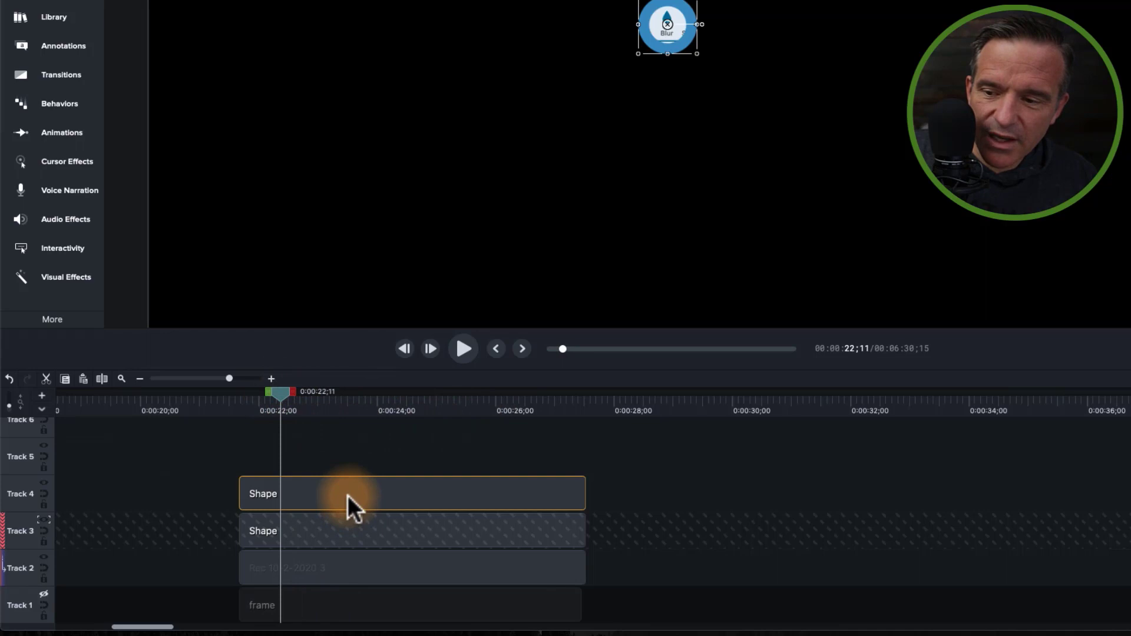
{"action": "left_click", "coordinate": [348, 528], "text": "shift"}
{"action": "left_click", "coordinate": [352, 560], "text": "shift"}
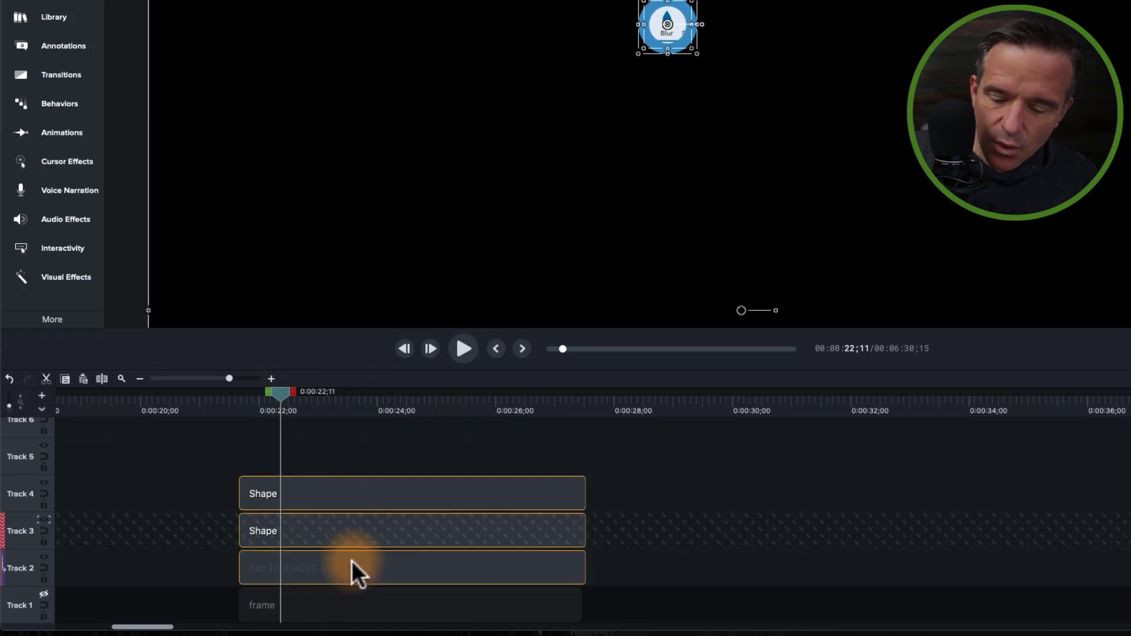
{"action": "key", "text": "super+g"}
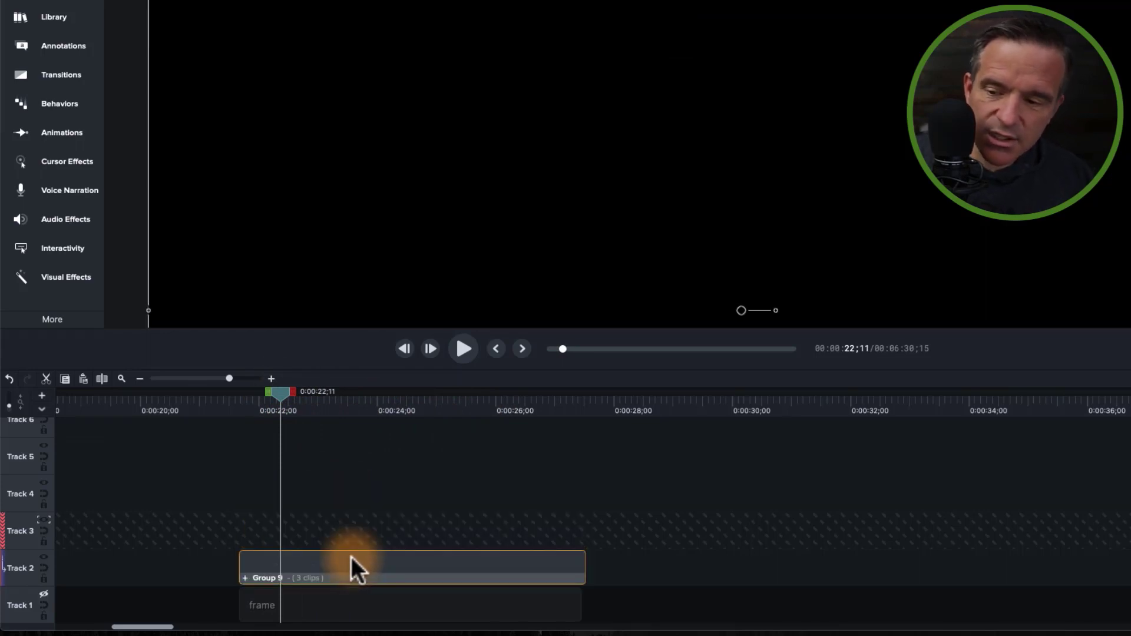
Set Track 3's track matte mode to None
{"action": "left_click", "coordinate": [42, 520]}
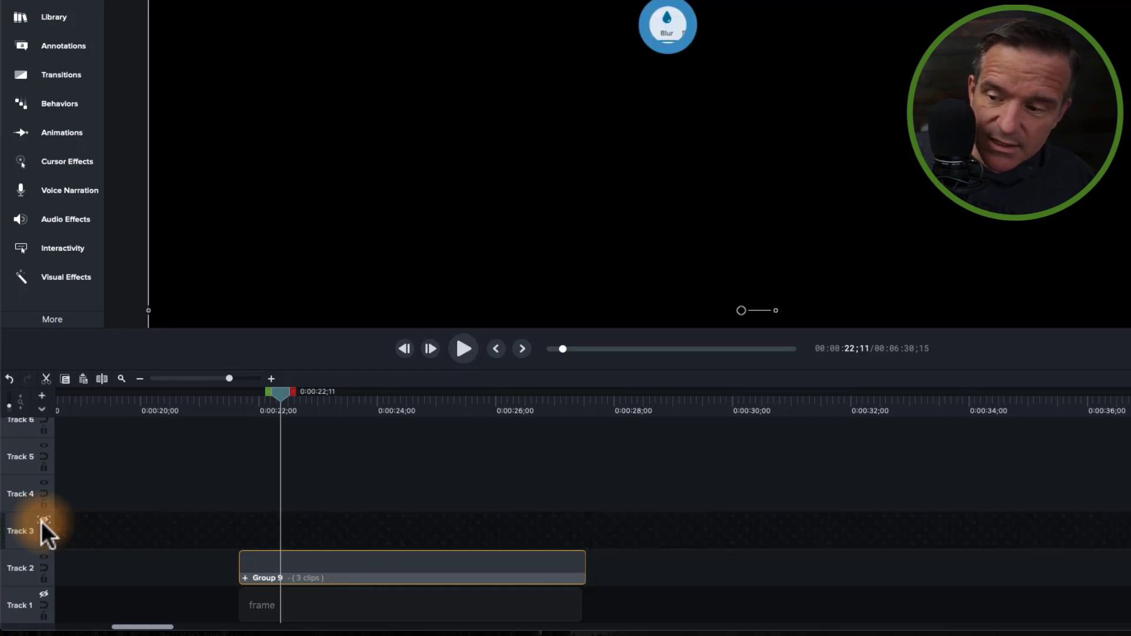
{"action": "left_click", "coordinate": [42, 520]}
{"action": "right_click", "coordinate": [41, 519]}
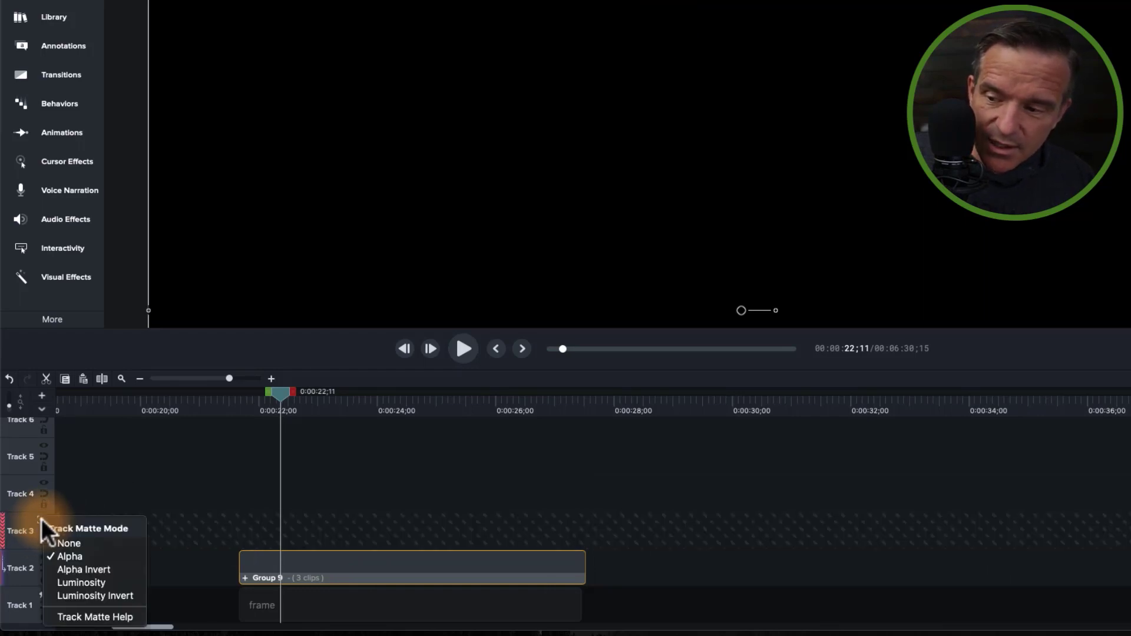
{"action": "left_click", "coordinate": [77, 544]}
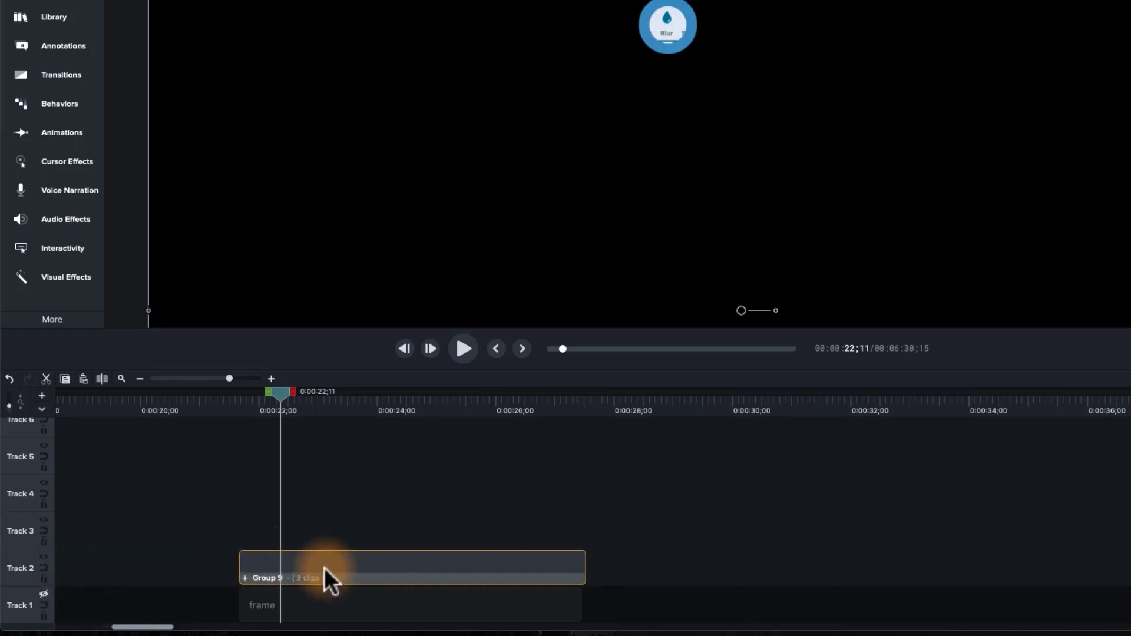
Rename the group 'Top Circle with a video' and make Track 1's frame visible again
{"action": "right_click", "coordinate": [276, 561]}
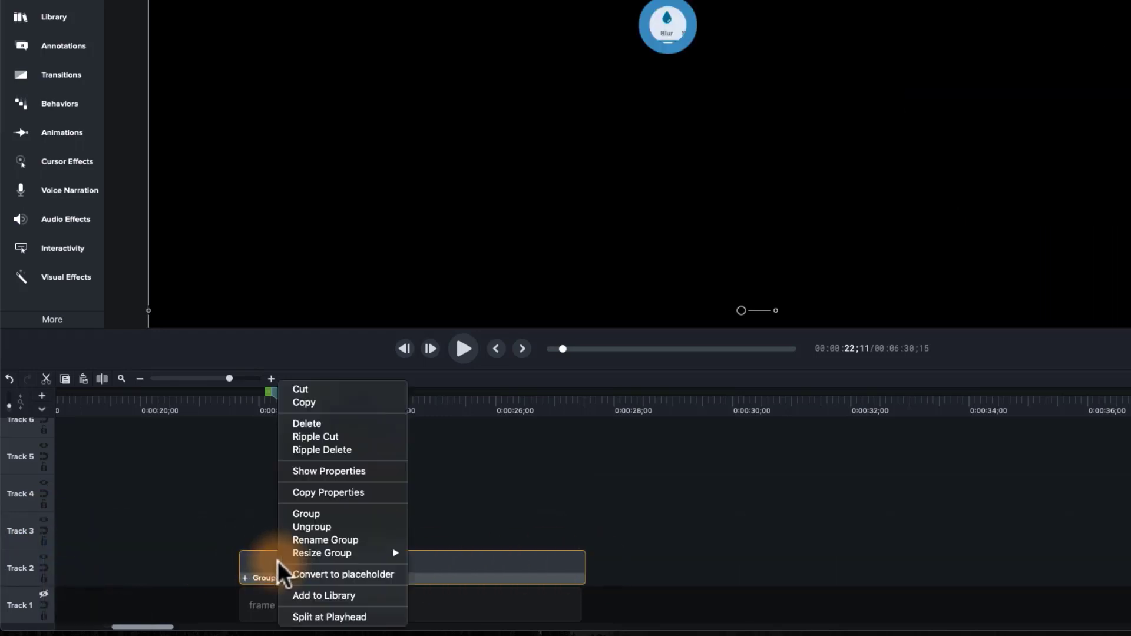
{"action": "left_click", "coordinate": [307, 541]}
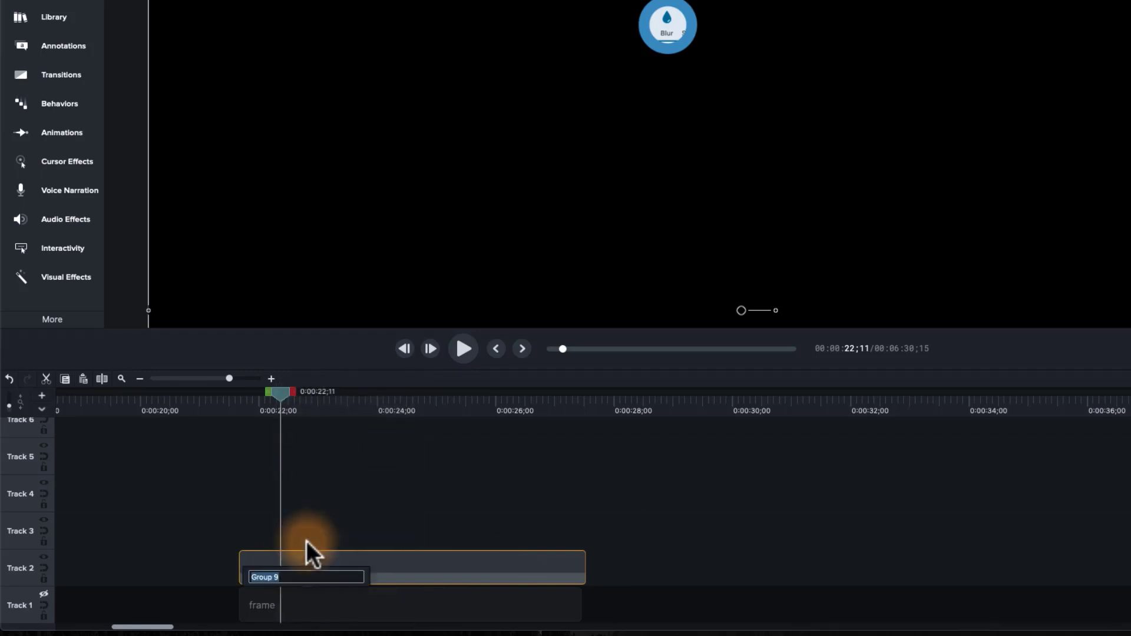
{"action": "type", "text": "Top Cir"}
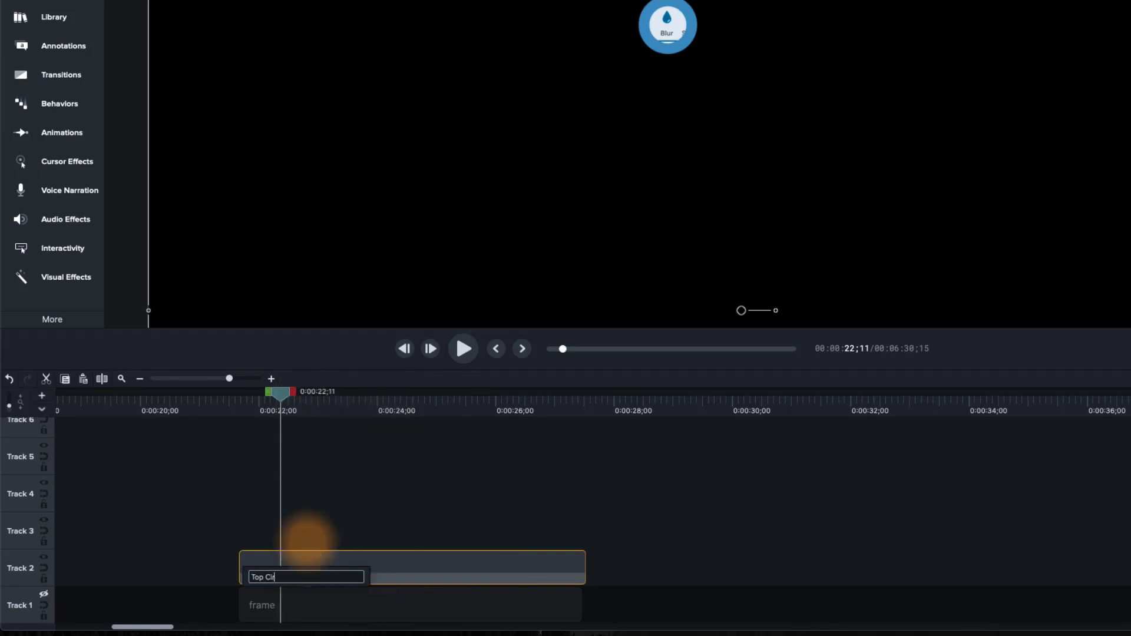
{"action": "type", "text": "cle with a video"}
{"action": "key", "text": "Return"}
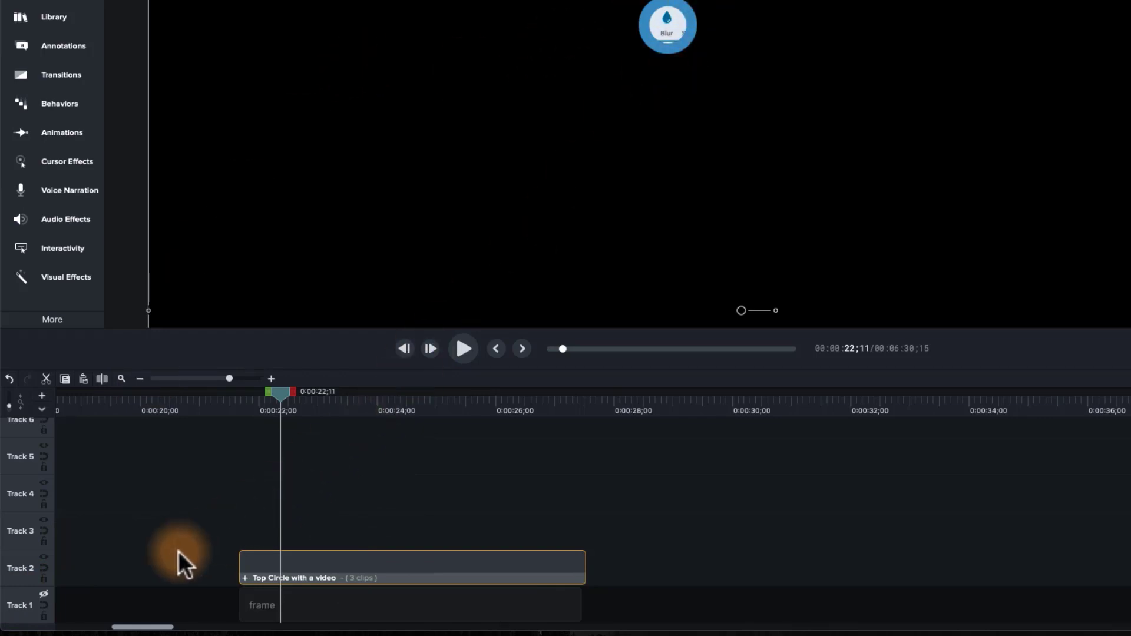
{"action": "left_click", "coordinate": [43, 594]}
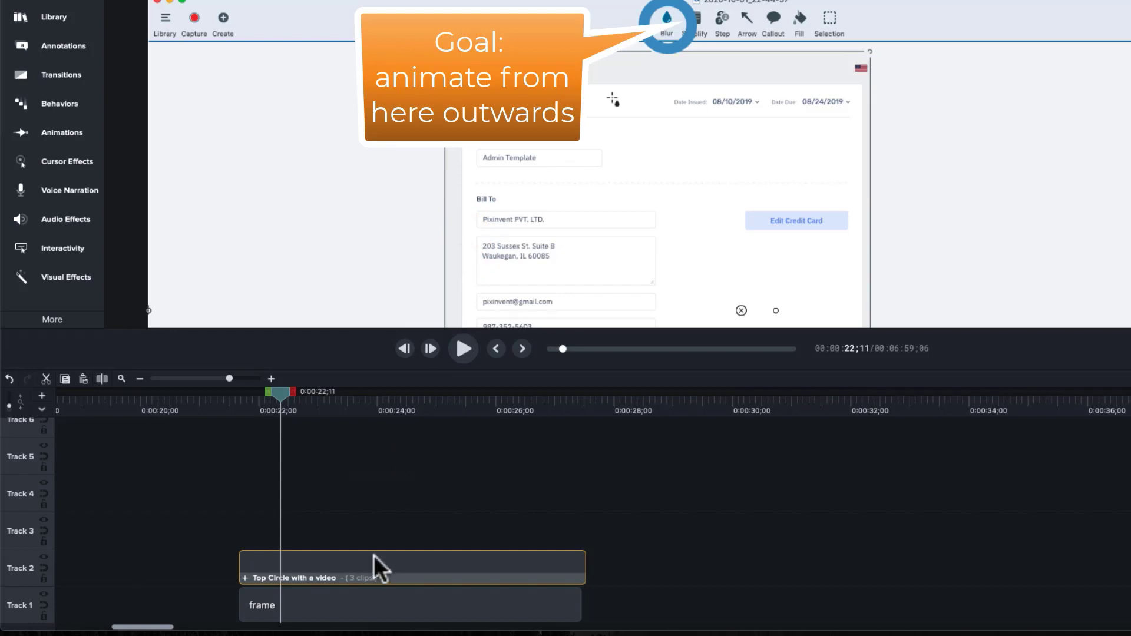
Add an animation to the group at 0:00:23;09 and show its properties
{"action": "left_click_drag", "start_coordinate": [282, 394], "coordinate": [337, 402]}
{"action": "key", "text": "a"}
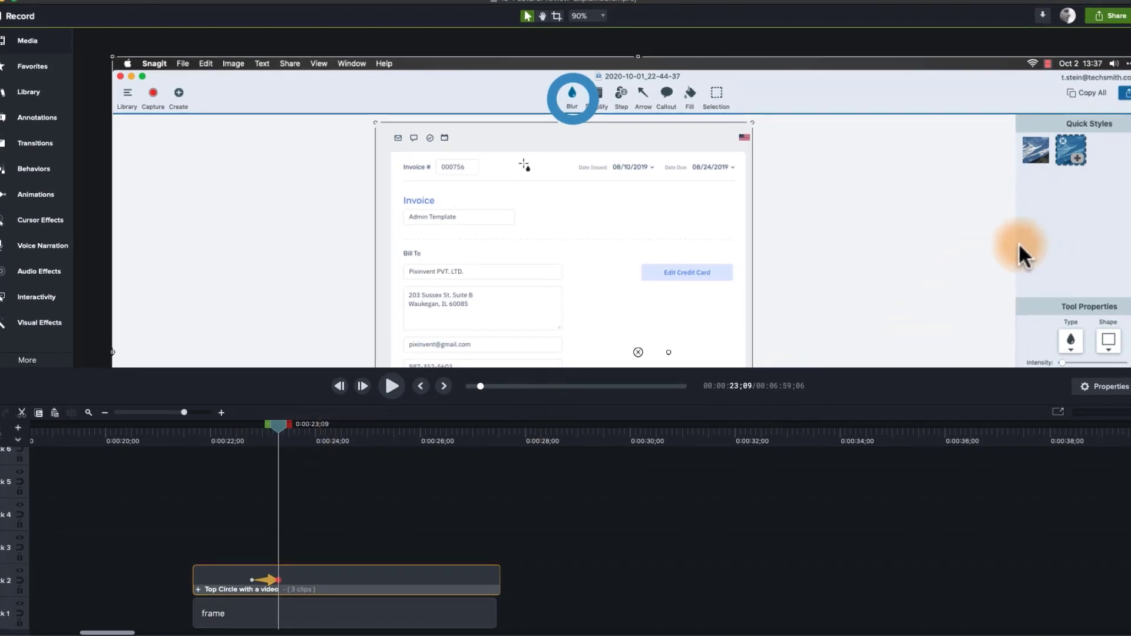
{"action": "key", "text": "super+k"}
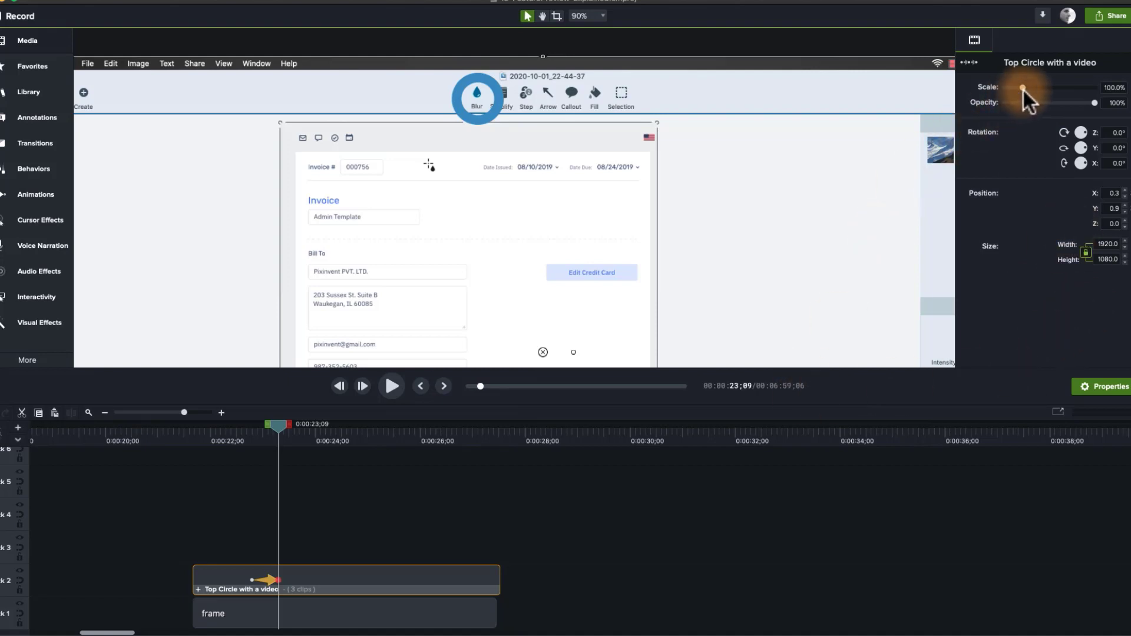
Try group scales of about 206%, 17.4% and 67.4%, then reset Scale to 100%
{"action": "mouse_move", "coordinate": [1022, 87]}
{"action": "left_mouse_down"}
{"action": "mouse_move", "coordinate": [1040, 87]}
{"action": "mouse_move", "coordinate": [1002, 97]}
{"action": "mouse_move", "coordinate": [1017, 100]}
{"action": "left_mouse_up"}
{"action": "scroll", "coordinate": [762, 164], "scroll_direction": "down", "scroll_amount": 5}
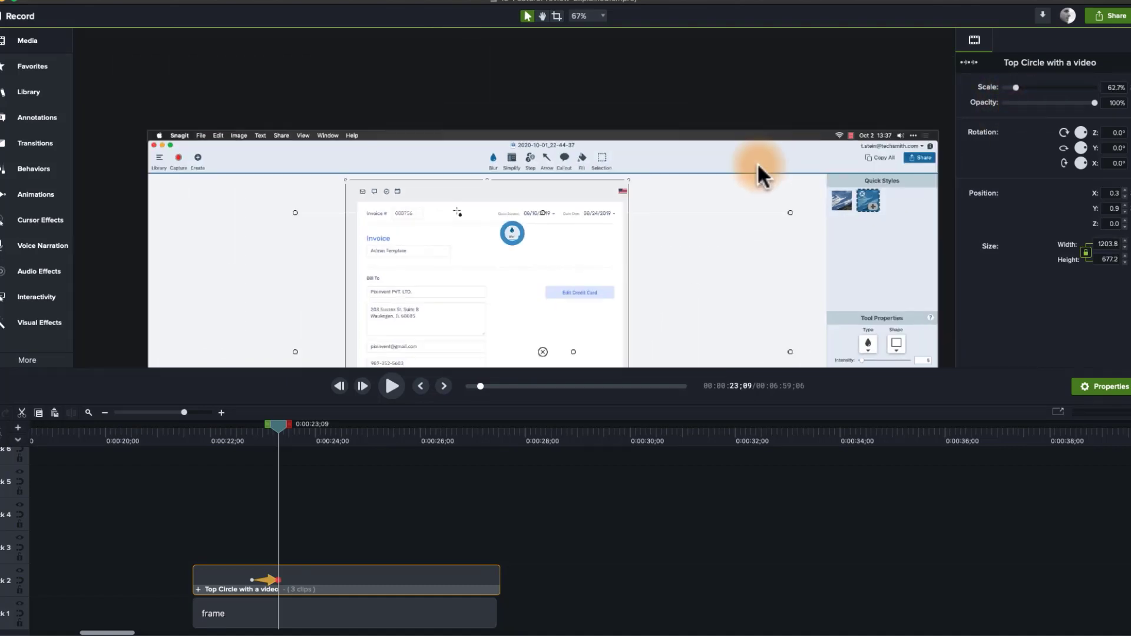
{"action": "left_click_drag", "start_coordinate": [749, 192], "coordinate": [770, 96]}
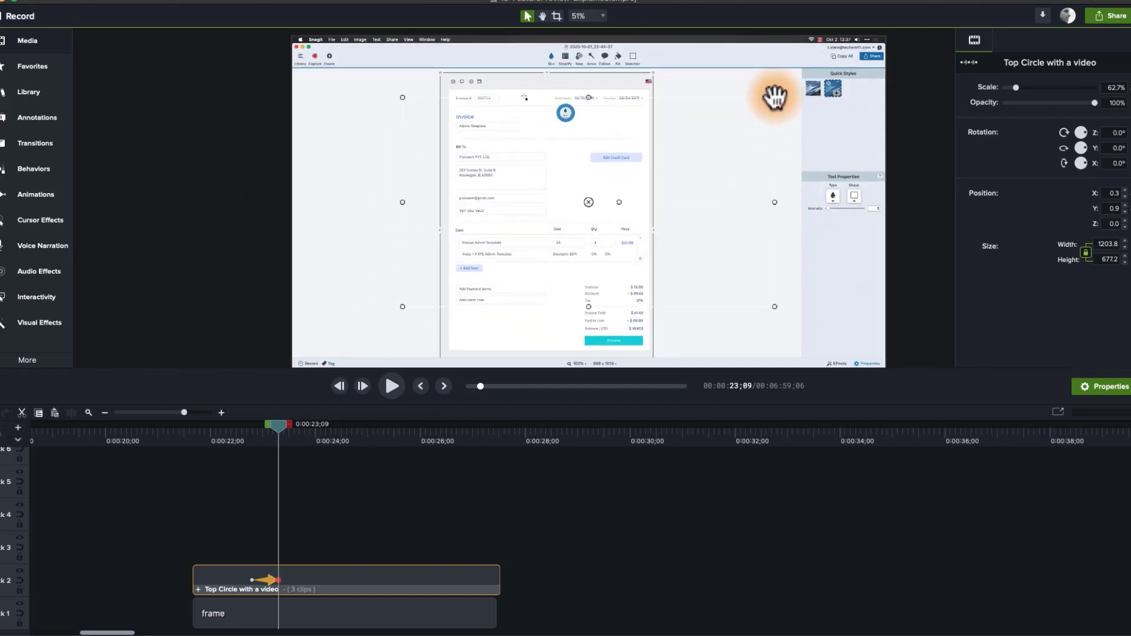
{"action": "mouse_move", "coordinate": [1015, 88]}
{"action": "left_mouse_down"}
{"action": "mouse_move", "coordinate": [1002, 88]}
{"action": "mouse_move", "coordinate": [1032, 89]}
{"action": "mouse_move", "coordinate": [1000, 95]}
{"action": "mouse_move", "coordinate": [1013, 98]}
{"action": "left_mouse_up"}
{"action": "left_click_drag", "start_coordinate": [1009, 97], "coordinate": [1018, 105]}
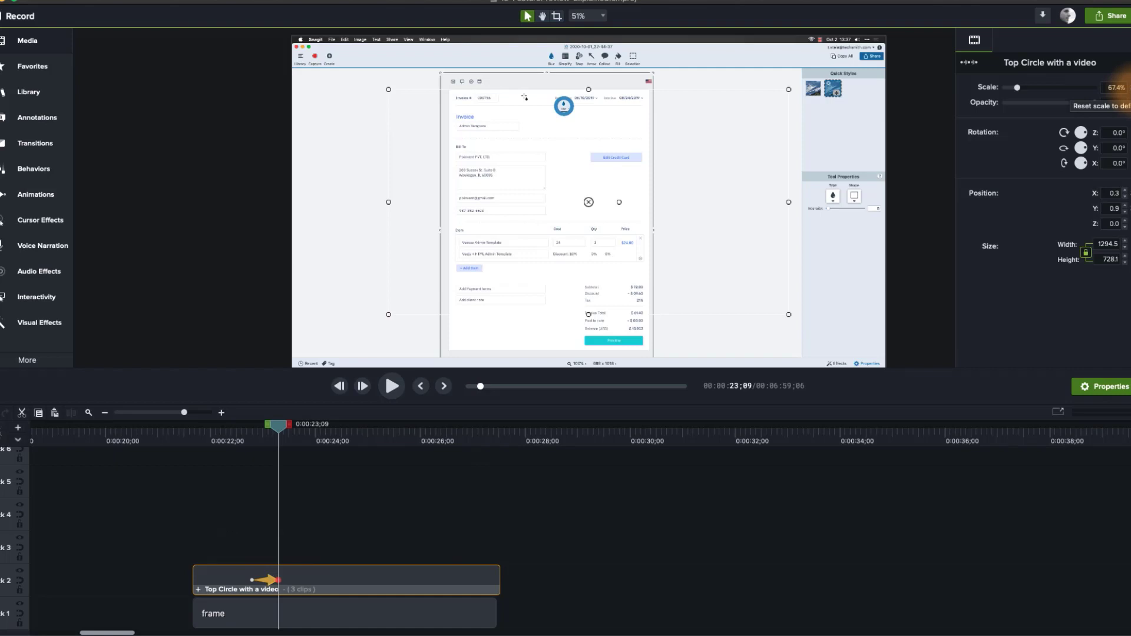
{"action": "left_click", "coordinate": [1125, 87]}
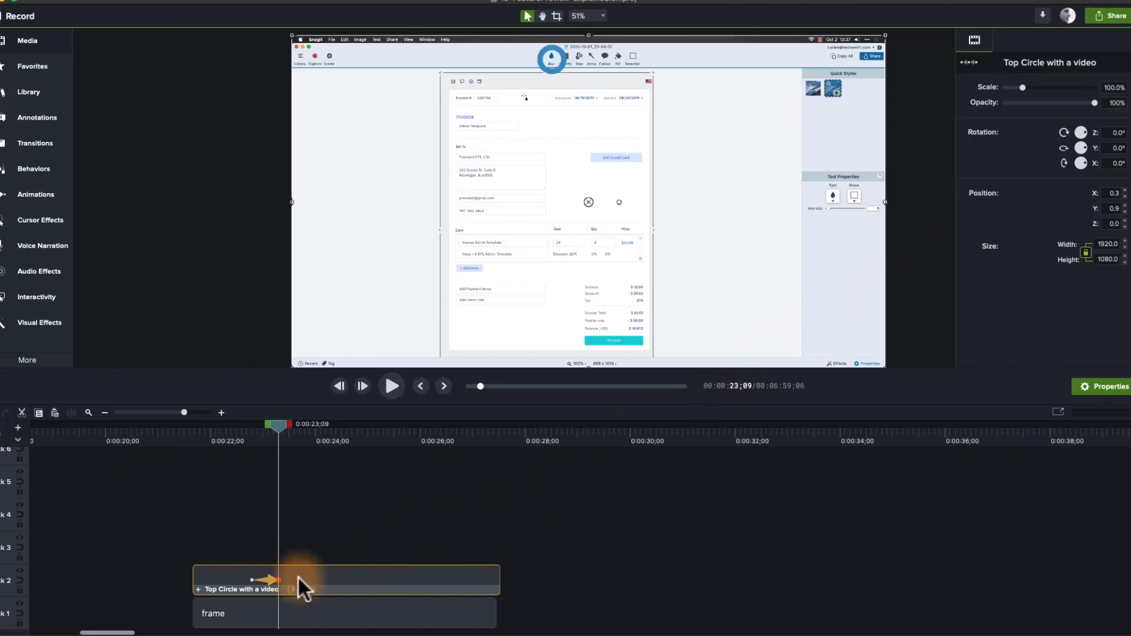
{"action": "left_click", "coordinate": [267, 576]}
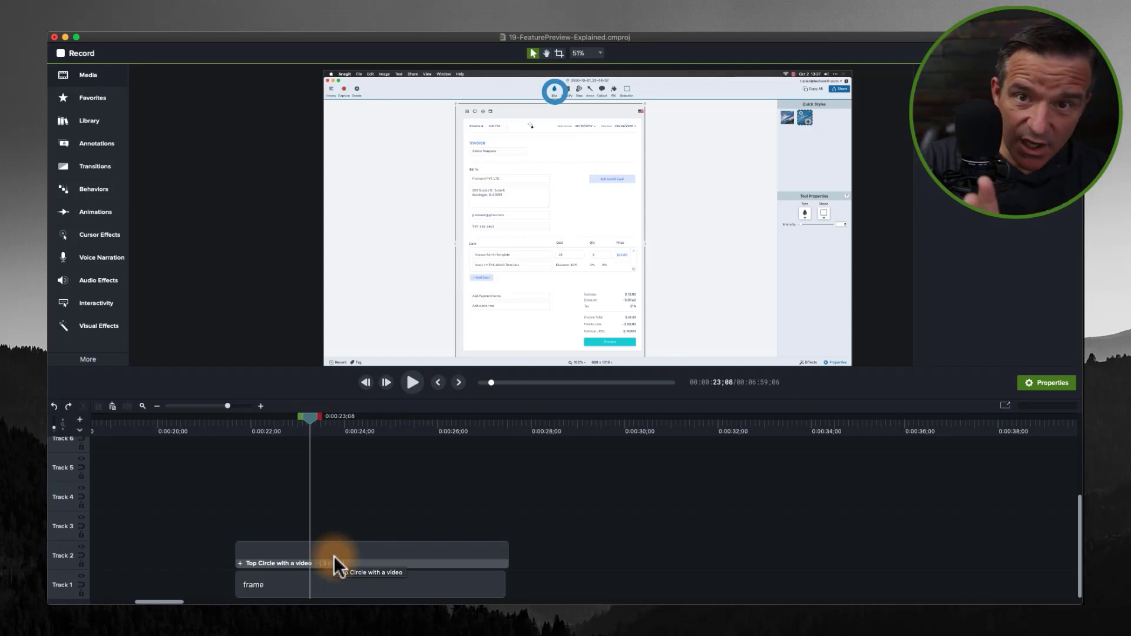
Crop the Top Circle with a video group tightly around the Blur circle, about 110.2 × 101.1
{"action": "left_click", "coordinate": [335, 553]}
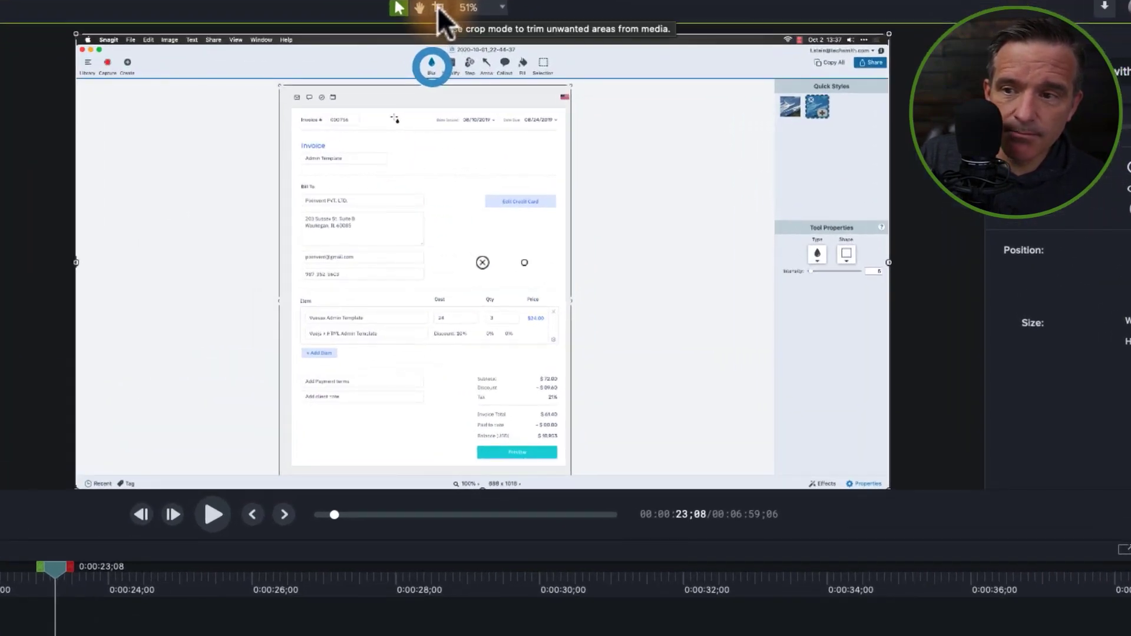
{"action": "left_click", "coordinate": [439, 8]}
{"action": "left_click_drag", "start_coordinate": [73, 35], "coordinate": [402, 45]}
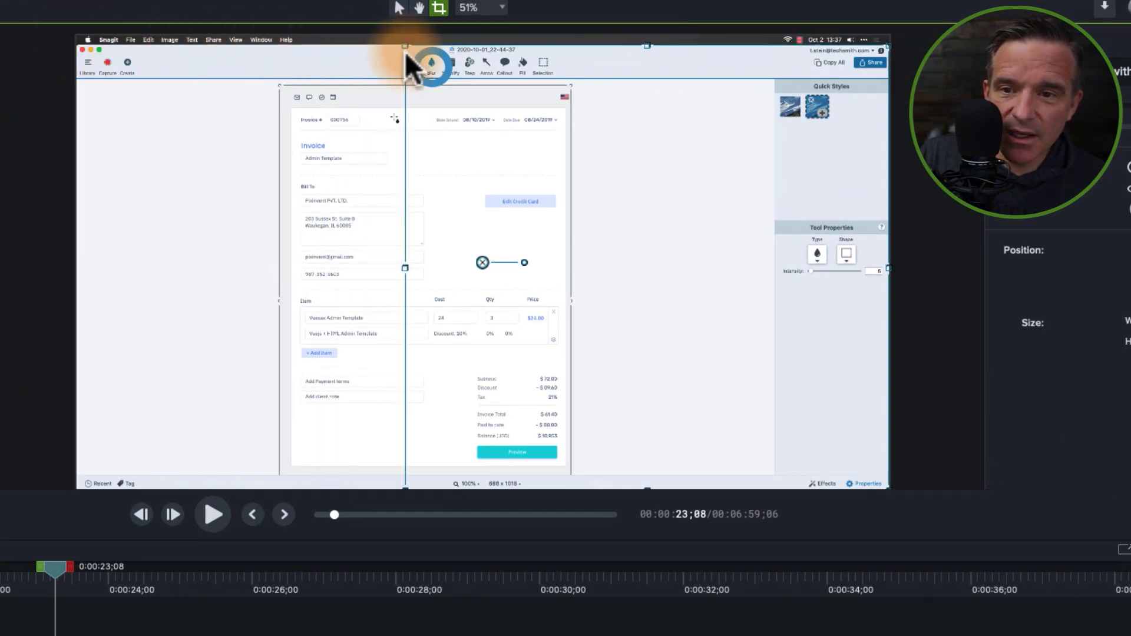
{"action": "left_click_drag", "start_coordinate": [887, 487], "coordinate": [453, 88]}
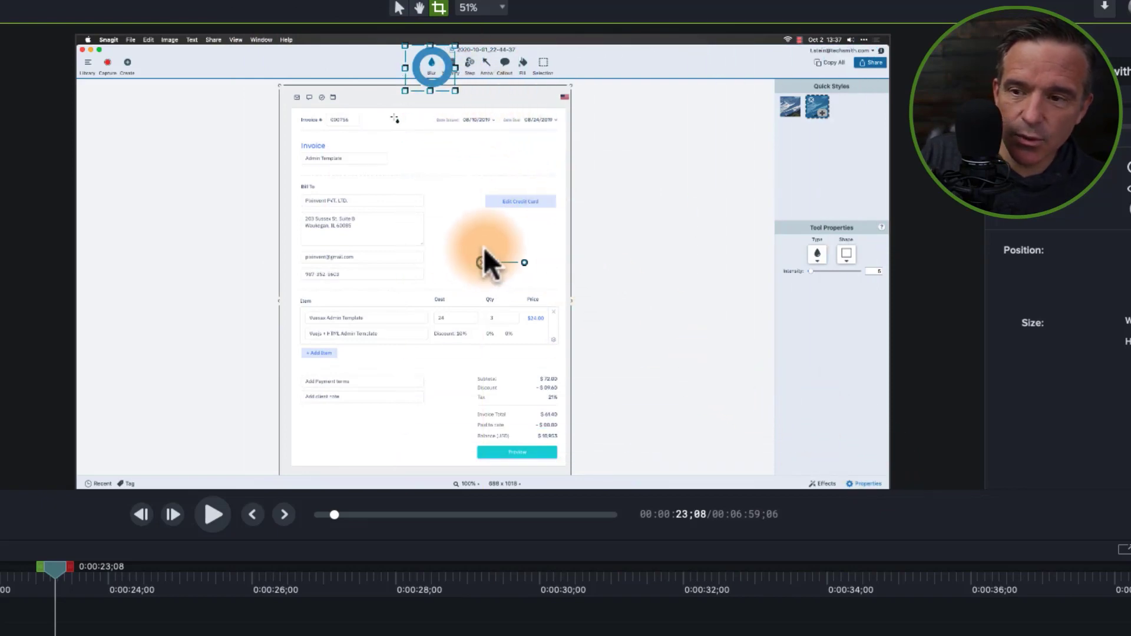
{"action": "scroll", "coordinate": [488, 247], "scroll_direction": "up", "scroll_amount": 5}
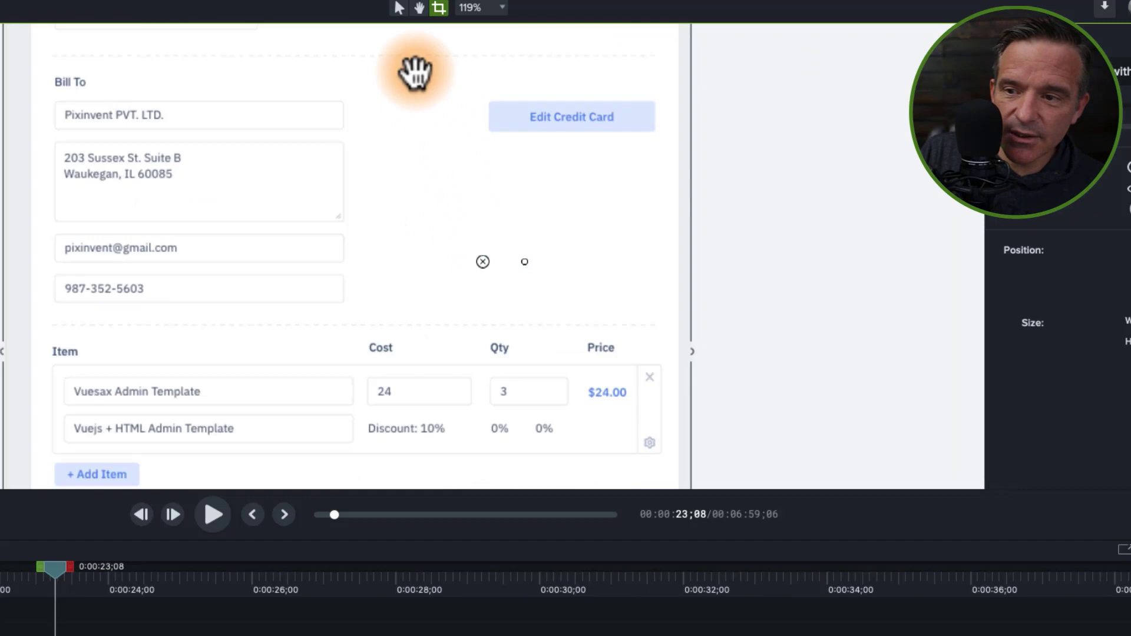
{"action": "left_click_drag", "start_coordinate": [416, 74], "coordinate": [513, 462]}
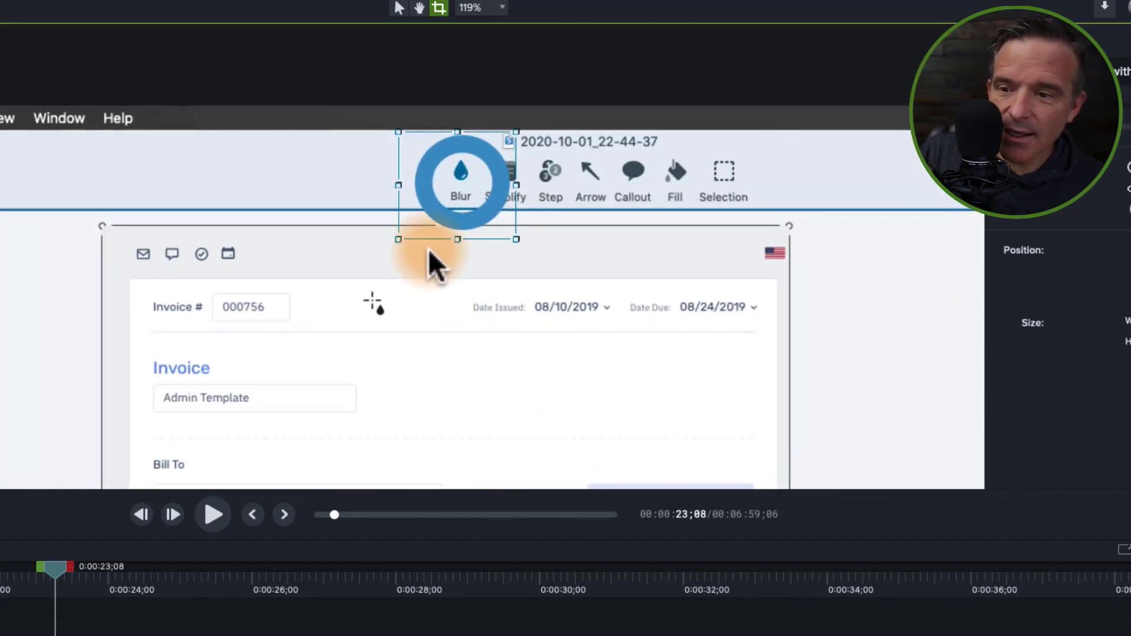
{"action": "left_click_drag", "start_coordinate": [401, 239], "coordinate": [410, 231]}
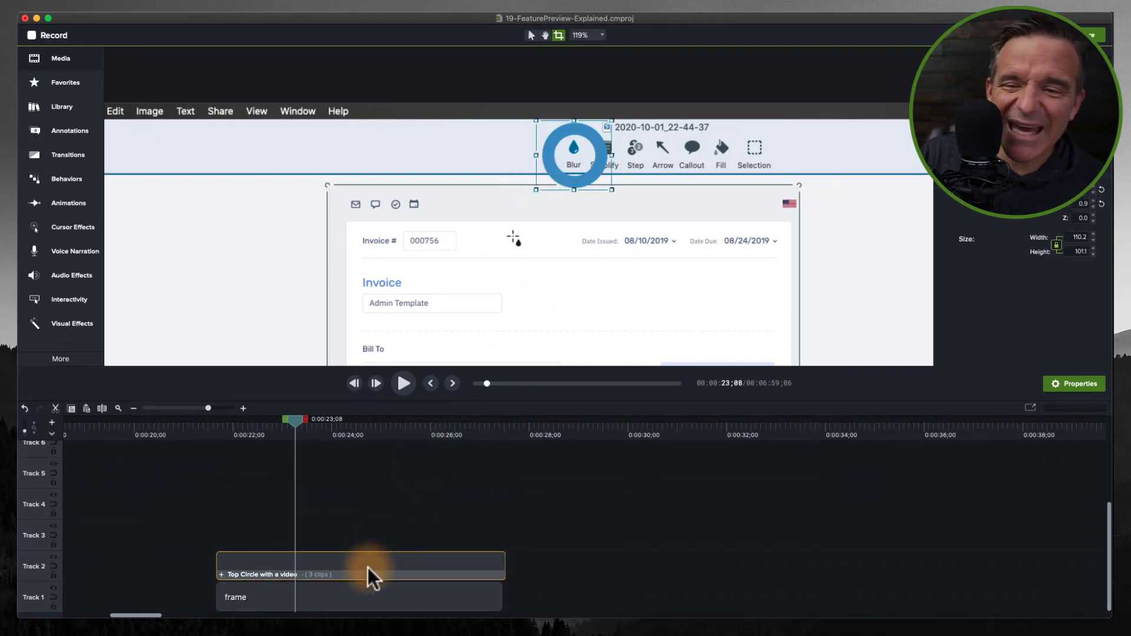
Return to normal editing and wrap the Top Circle with a video group in a new group
{"action": "left_click", "coordinate": [532, 37]}
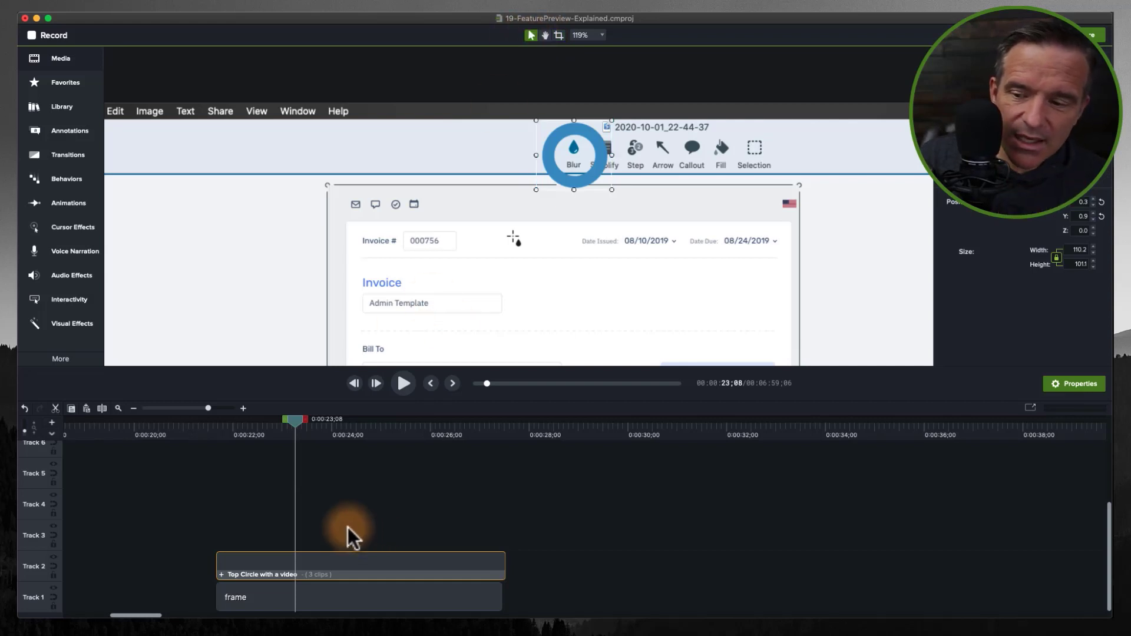
{"action": "left_click", "coordinate": [316, 548]}
{"action": "left_click", "coordinate": [315, 565]}
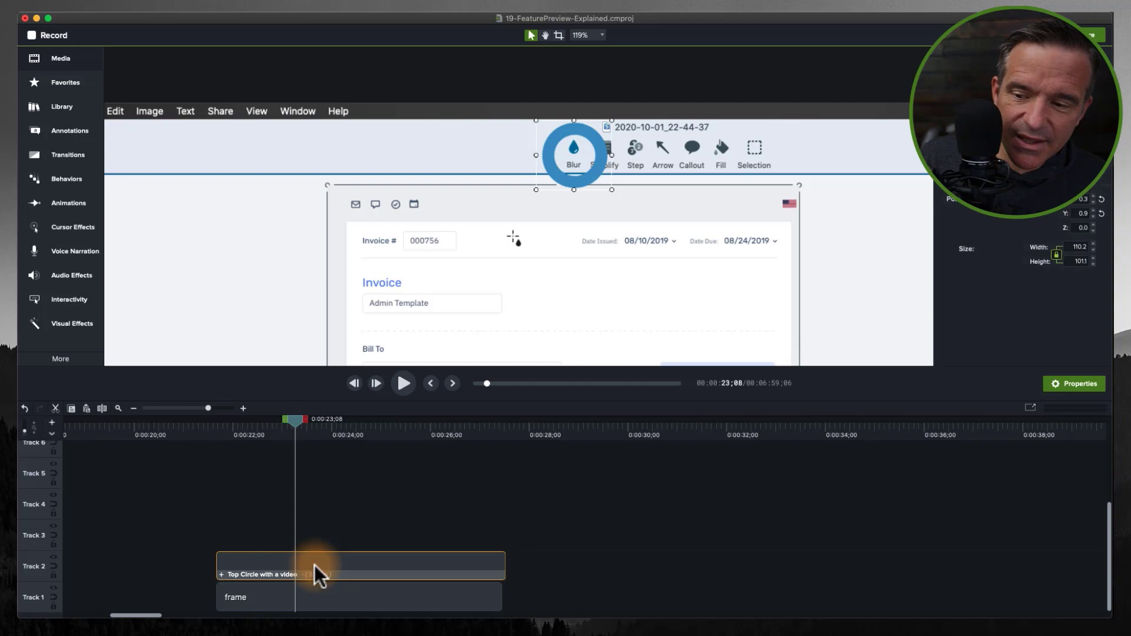
{"action": "left_click", "coordinate": [316, 565]}
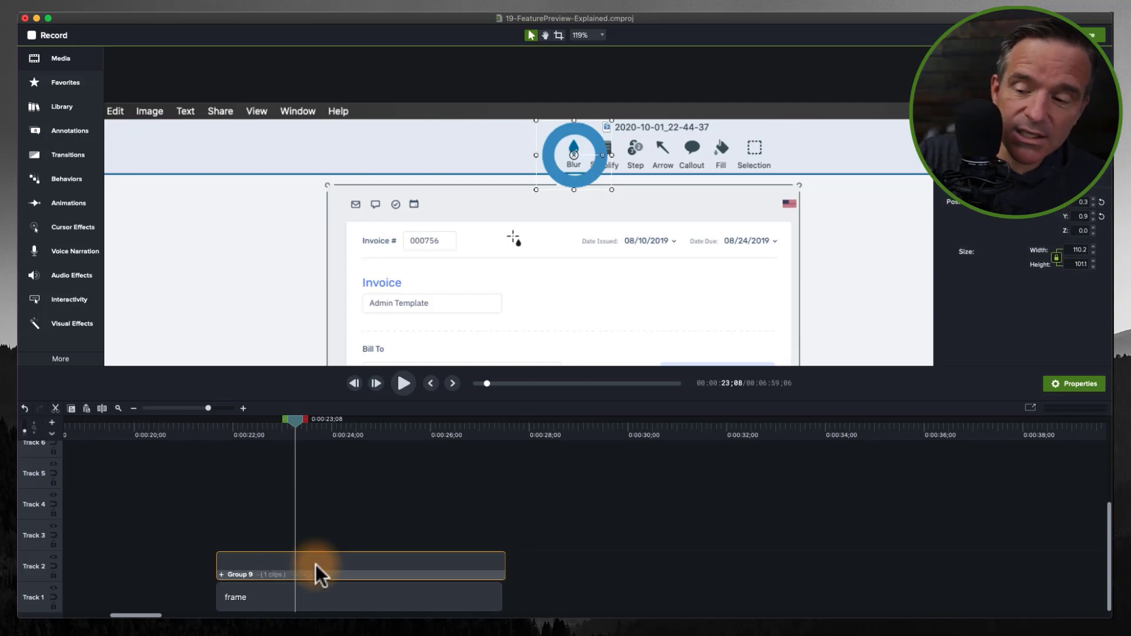
Rename the new group 'Top Content with Video AND a new Anchor'
{"action": "right_click", "coordinate": [316, 564]}
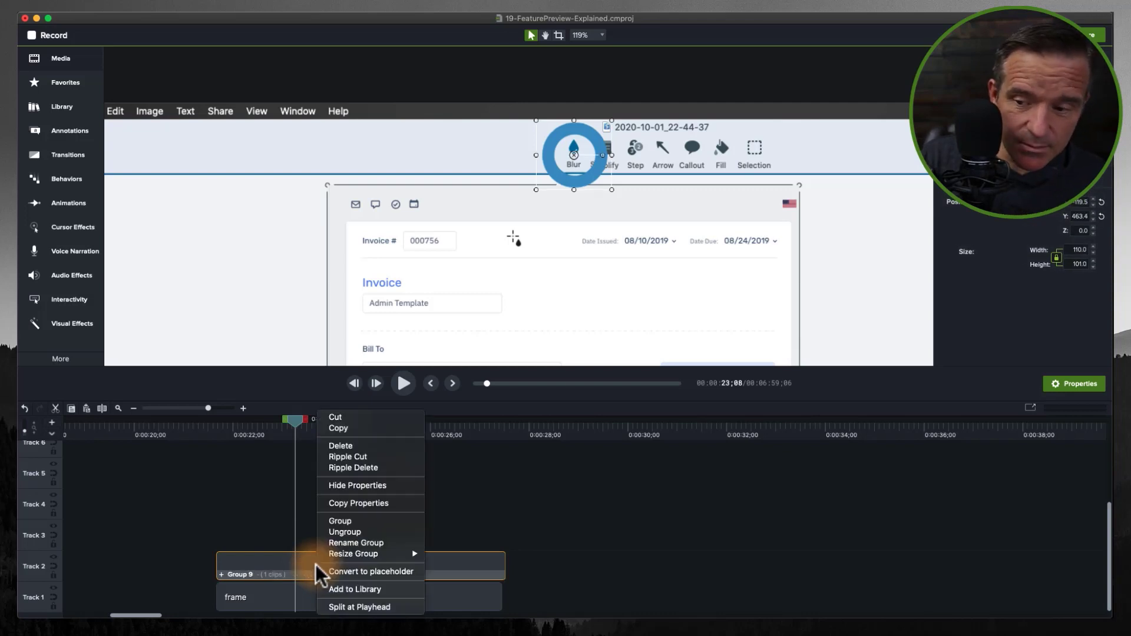
{"action": "left_click", "coordinate": [356, 547]}
{"action": "type", "text": "Top"}
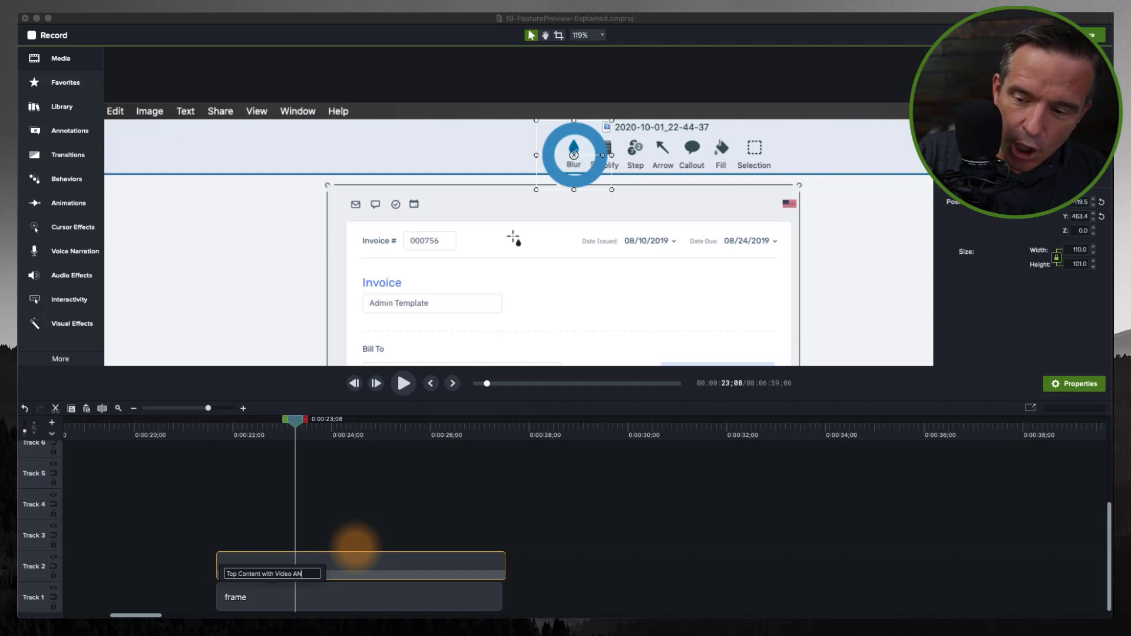
{"action": "type", "text": "Content with Video AND a new"}
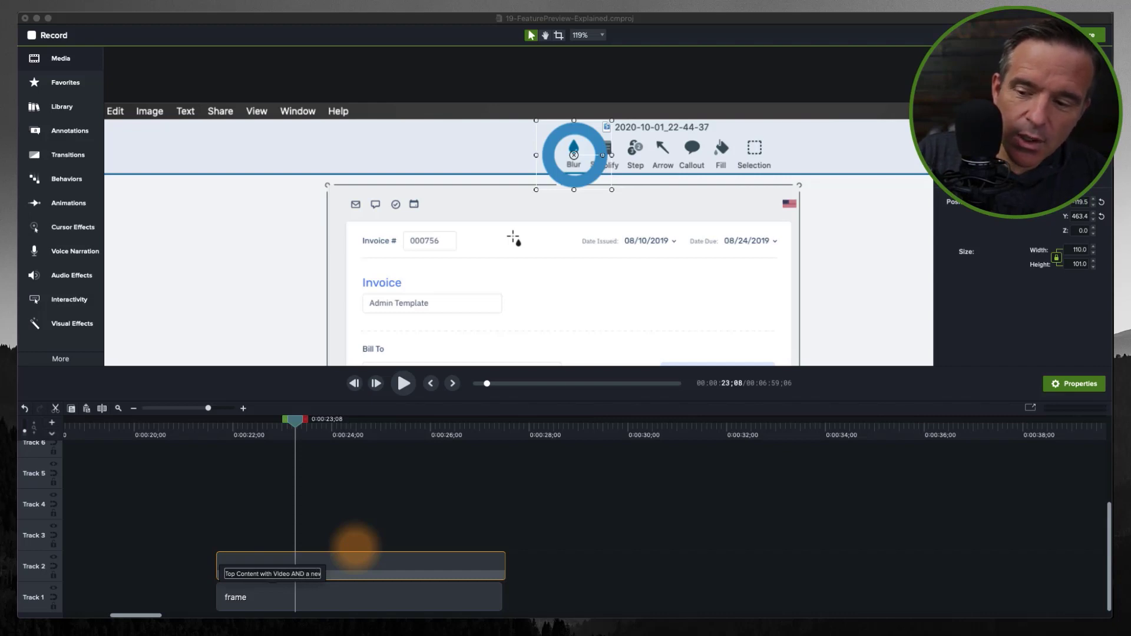
{"action": "type", "text": " fnch"}
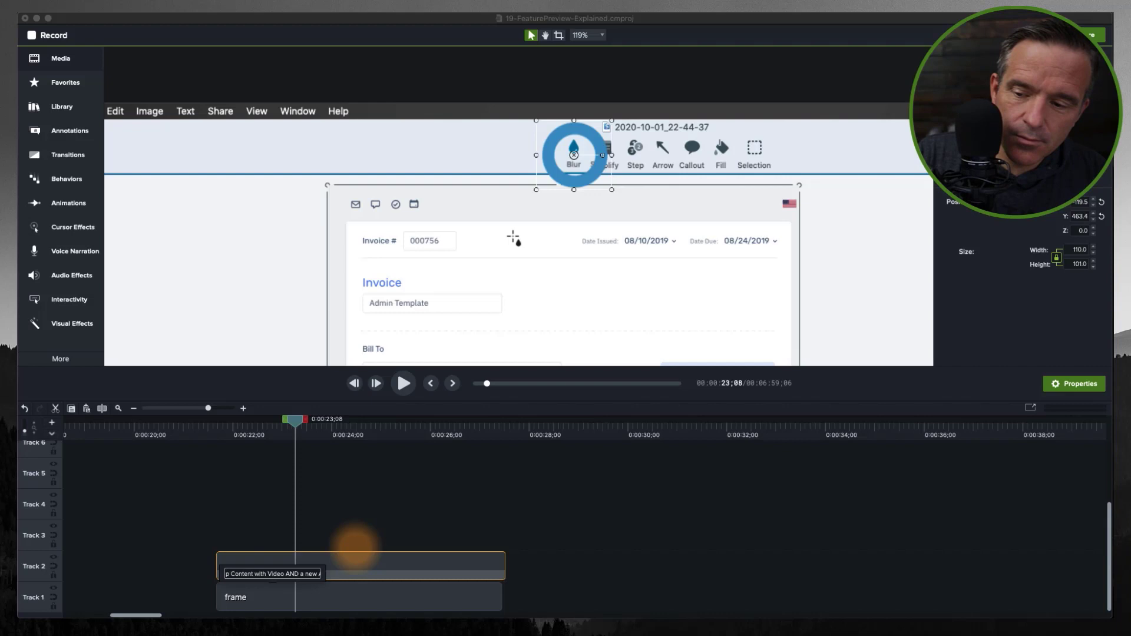
{"action": "type", "text": "or"}
{"action": "key", "text": "Return"}
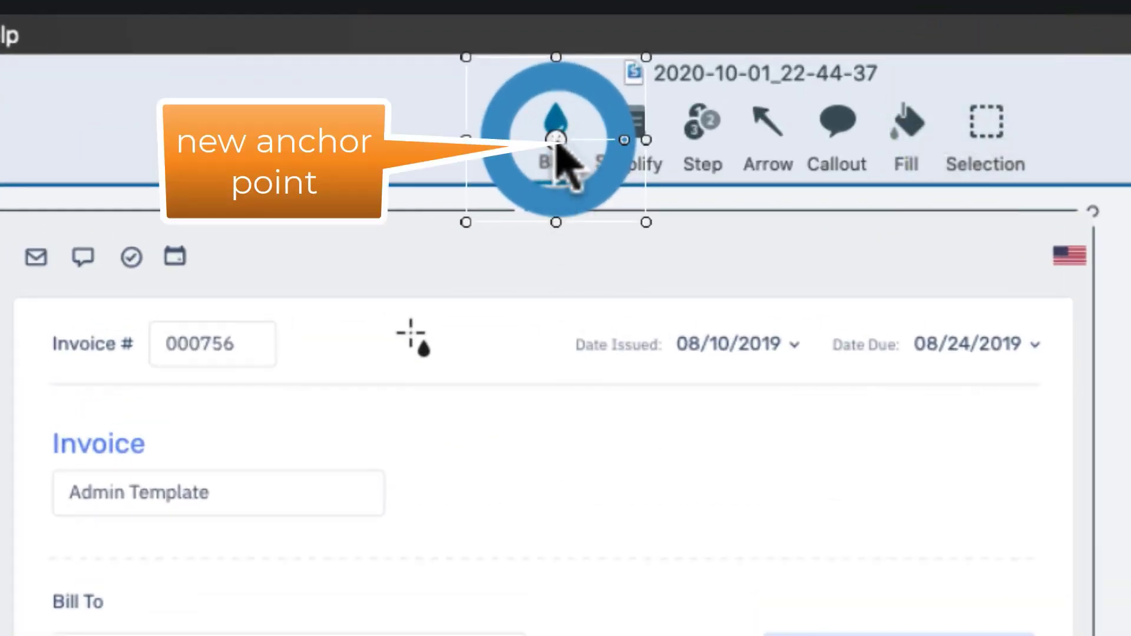
Set the group's anchor at the Blur icon, scale it to 23.7%, and nudge it up-left
{"action": "left_click_drag", "start_coordinate": [556, 140], "coordinate": [565, 138]}
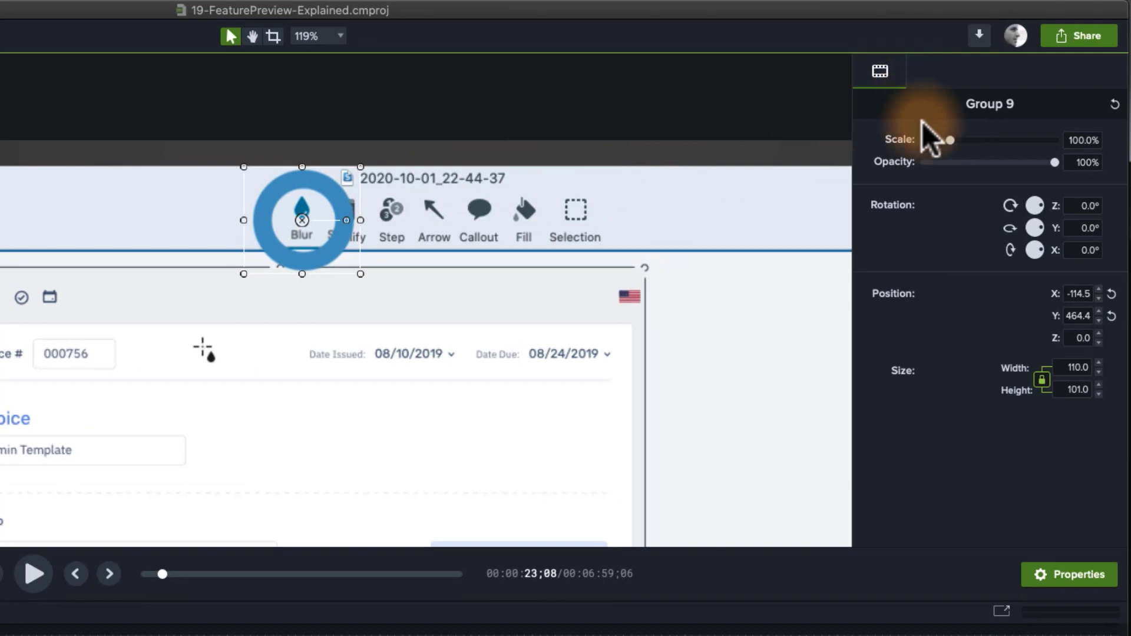
{"action": "mouse_move", "coordinate": [948, 136]}
{"action": "left_mouse_down"}
{"action": "mouse_move", "coordinate": [920, 146]}
{"action": "mouse_move", "coordinate": [931, 144]}
{"action": "left_mouse_up"}
{"action": "left_click", "coordinate": [290, 215]}
{"action": "key", "text": "Up"}
{"action": "key", "text": "Up"}
{"action": "key", "text": "Up"}
{"action": "key", "text": "Up"}
{"action": "key", "text": "Up"}
{"action": "key", "text": "Up"}
{"action": "key", "text": "Up"}
{"action": "key", "text": "Up"}
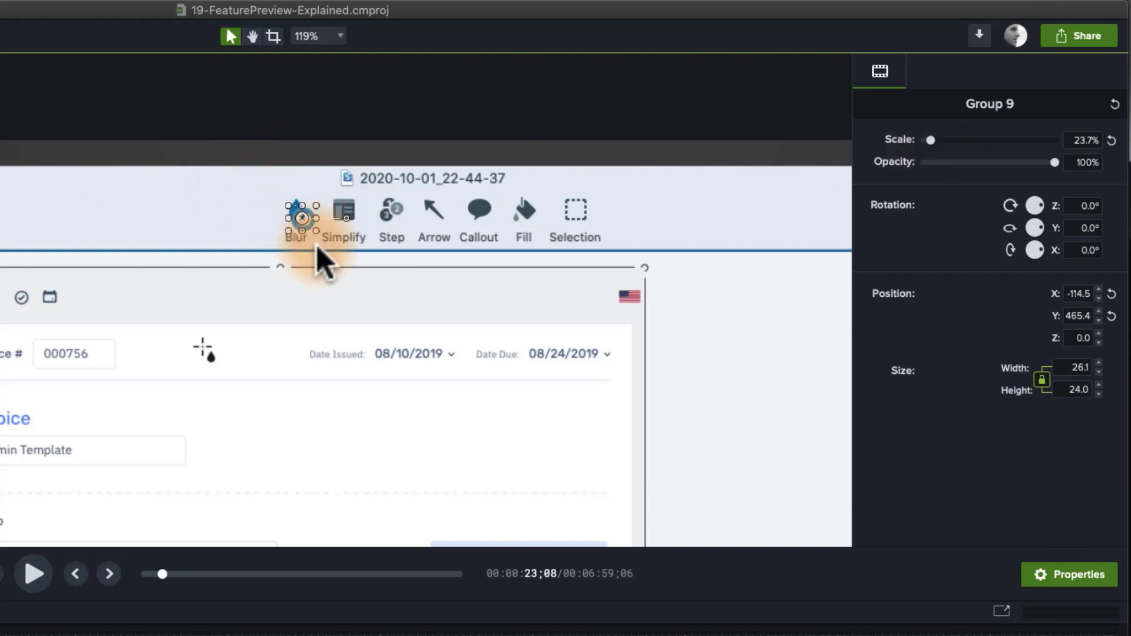
{"action": "key", "text": "Left"}
{"action": "key", "text": "Left"}
{"action": "key", "text": "Left"}
{"action": "key", "text": "Left"}
{"action": "key", "text": "Left"}
{"action": "key", "text": "Left"}
{"action": "key", "text": "Left"}
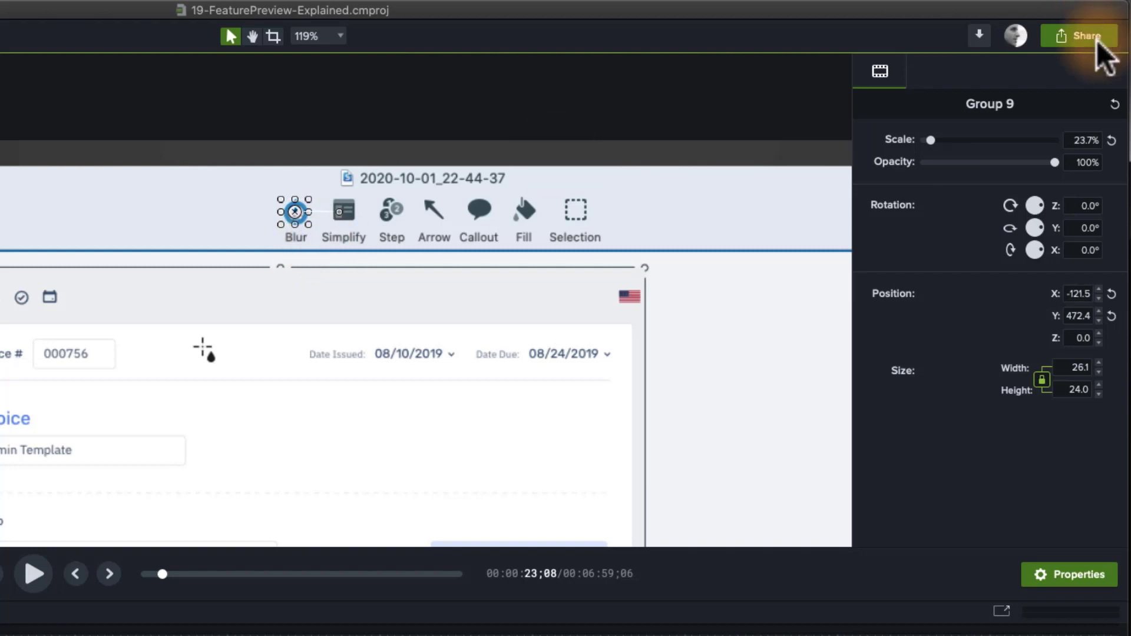
Lower the opacity to check alignment, nudge the callout right and up, then restore 100% opacity
{"action": "left_click_drag", "start_coordinate": [1032, 163], "coordinate": [985, 182]}
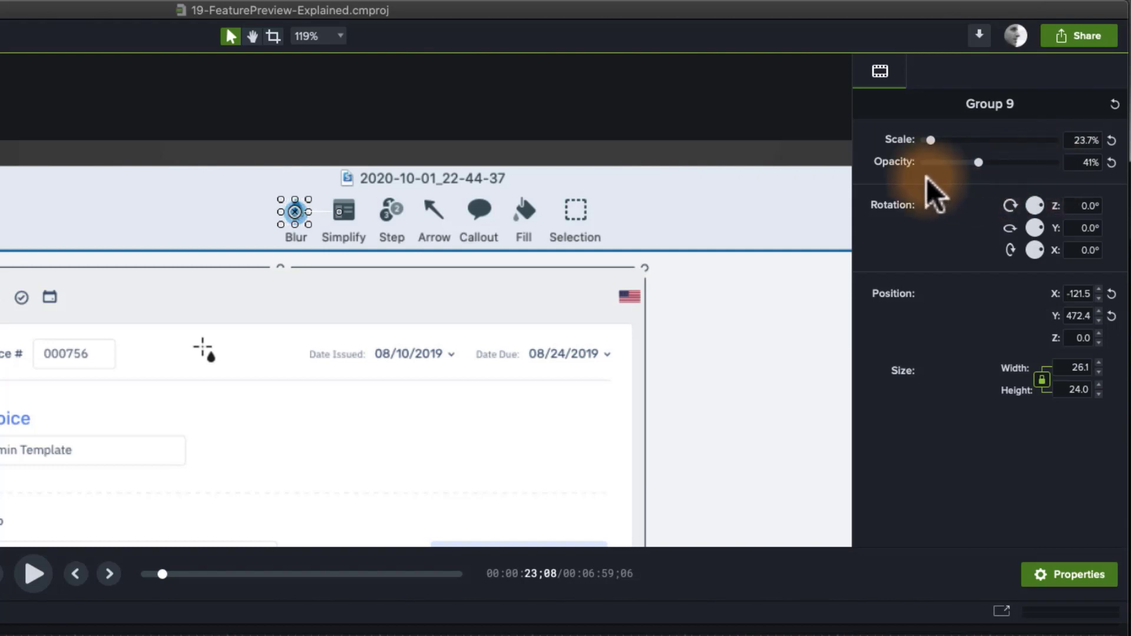
{"action": "key", "text": "Right"}
{"action": "key", "text": "Up"}
{"action": "key", "text": "Up"}
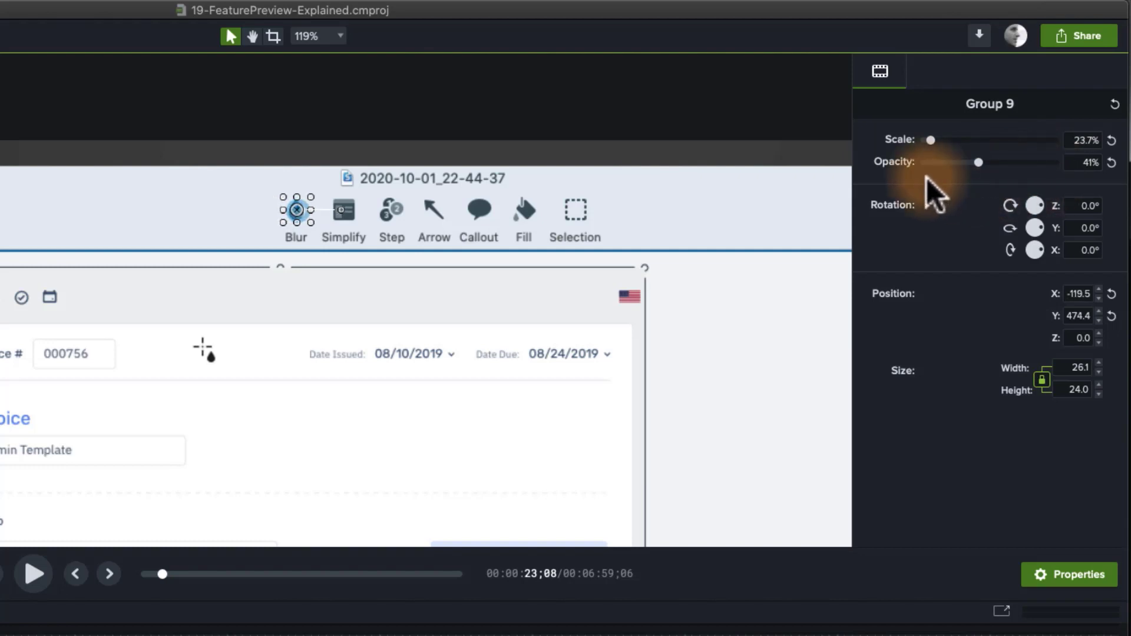
{"action": "left_click_drag", "start_coordinate": [980, 165], "coordinate": [1094, 164]}
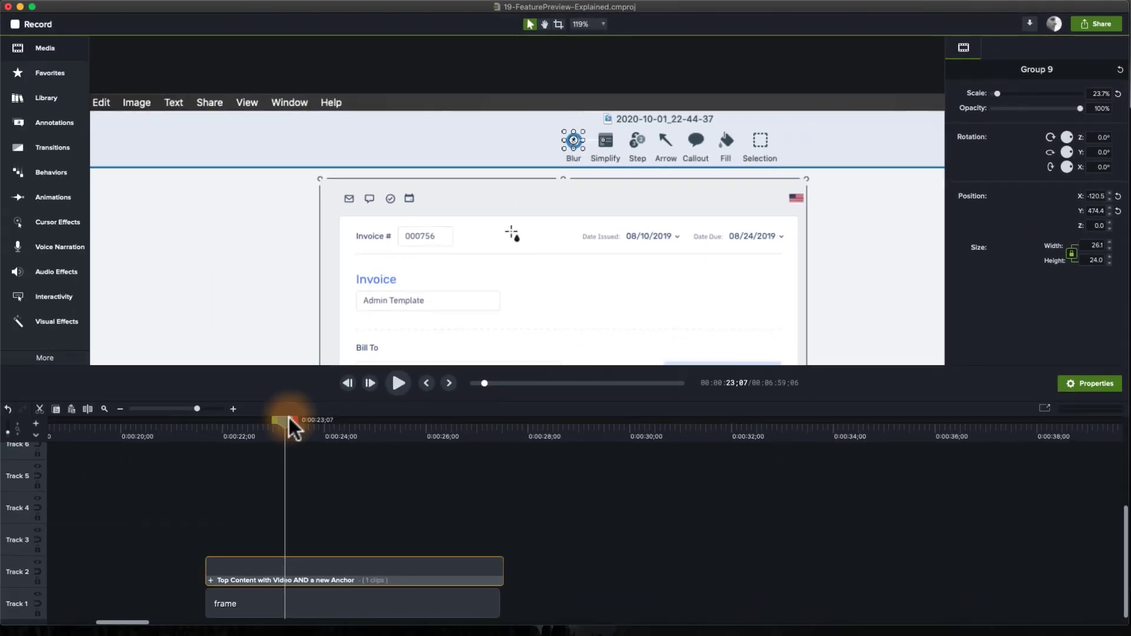
{"action": "left_click_drag", "start_coordinate": [289, 420], "coordinate": [267, 423]}
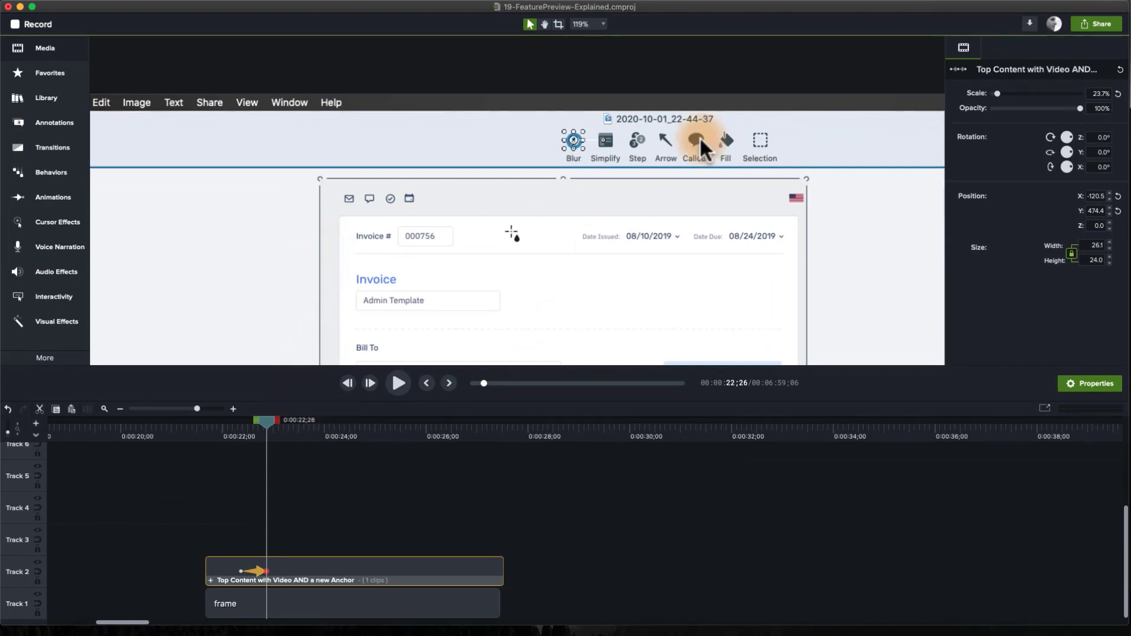
Scale the Blur callout to 152.1%, nudge it left over the Blur icon, and preview it growing
{"action": "left_click_drag", "start_coordinate": [995, 95], "coordinate": [1019, 105]}
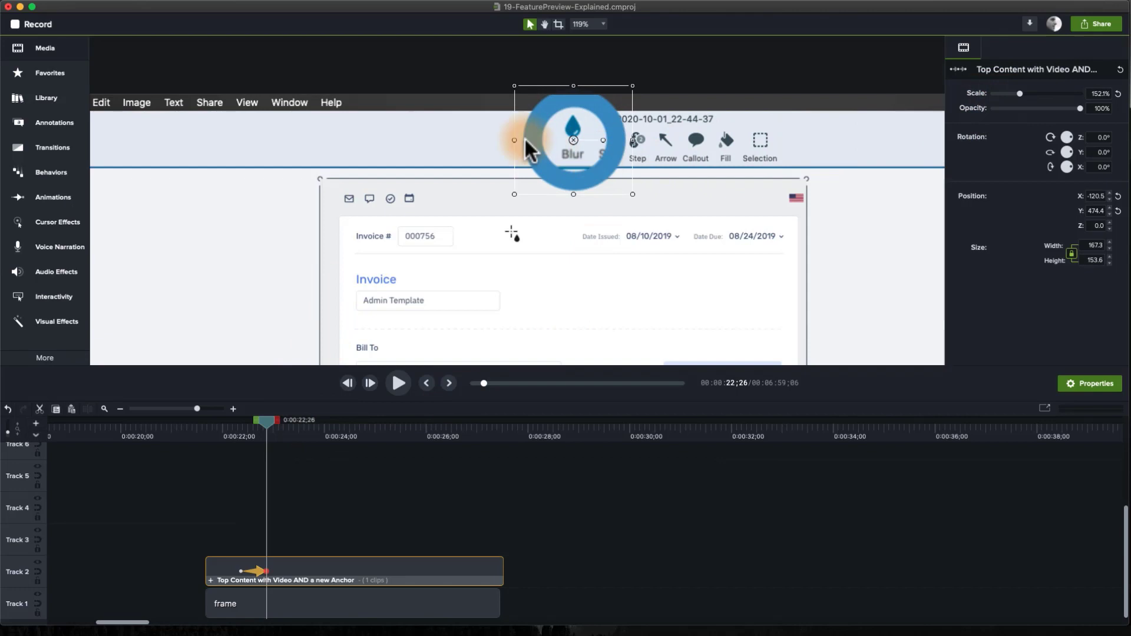
{"action": "left_click_drag", "start_coordinate": [570, 141], "coordinate": [560, 147]}
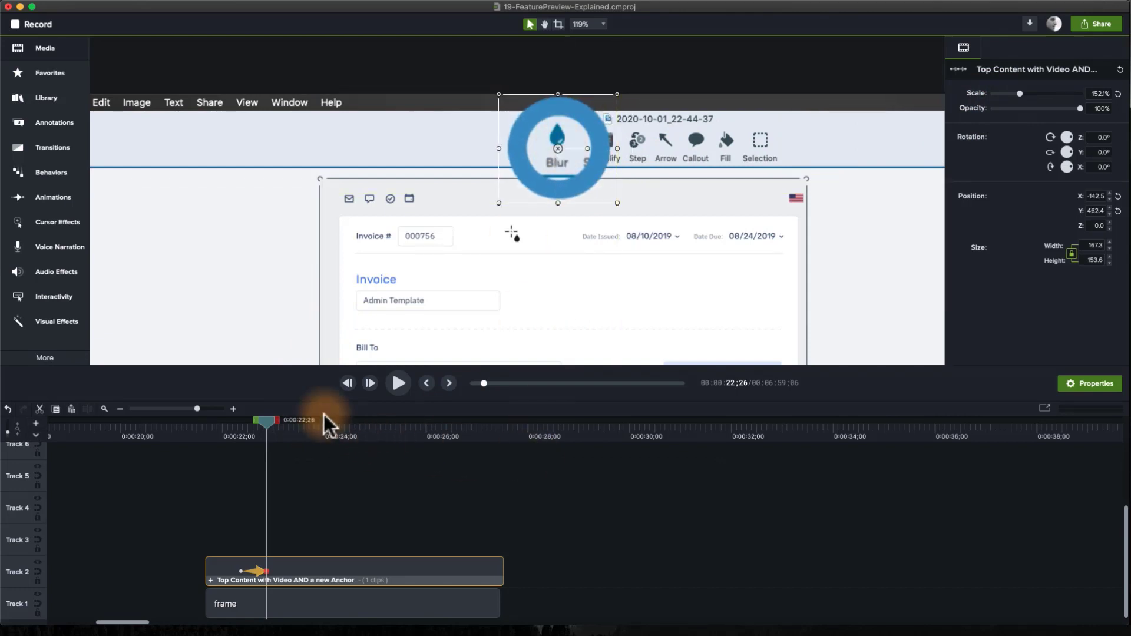
{"action": "left_click_drag", "start_coordinate": [233, 421], "coordinate": [305, 418]}
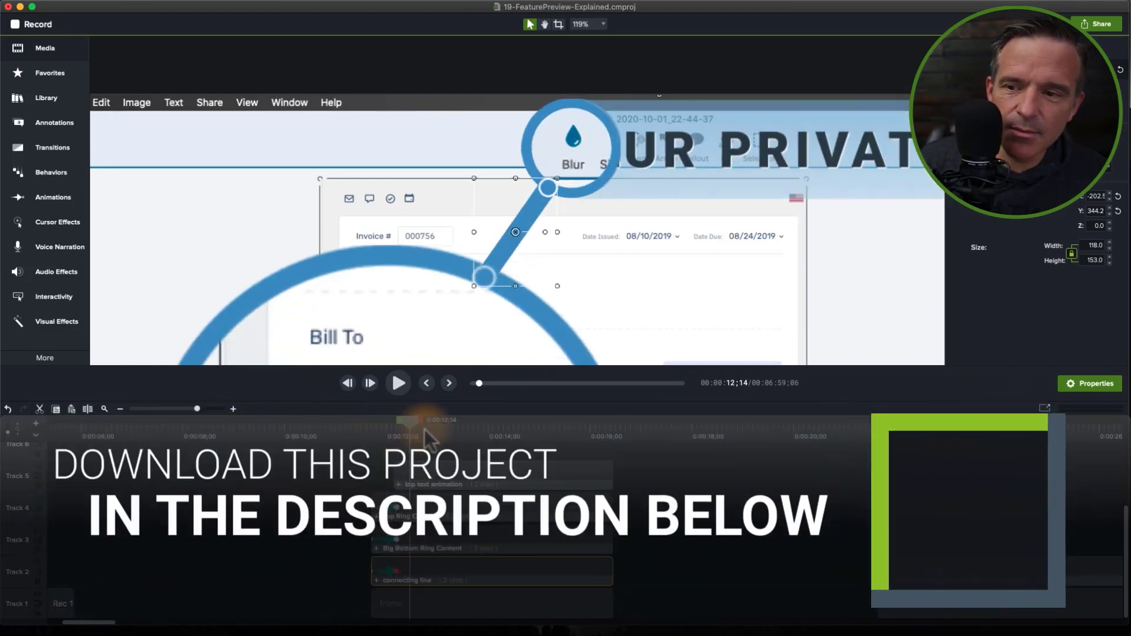
Scrub back to 0:00:14;00 and replay the ring callout animation through 0:00:15;11
{"action": "left_click_drag", "start_coordinate": [492, 437], "coordinate": [515, 439]}
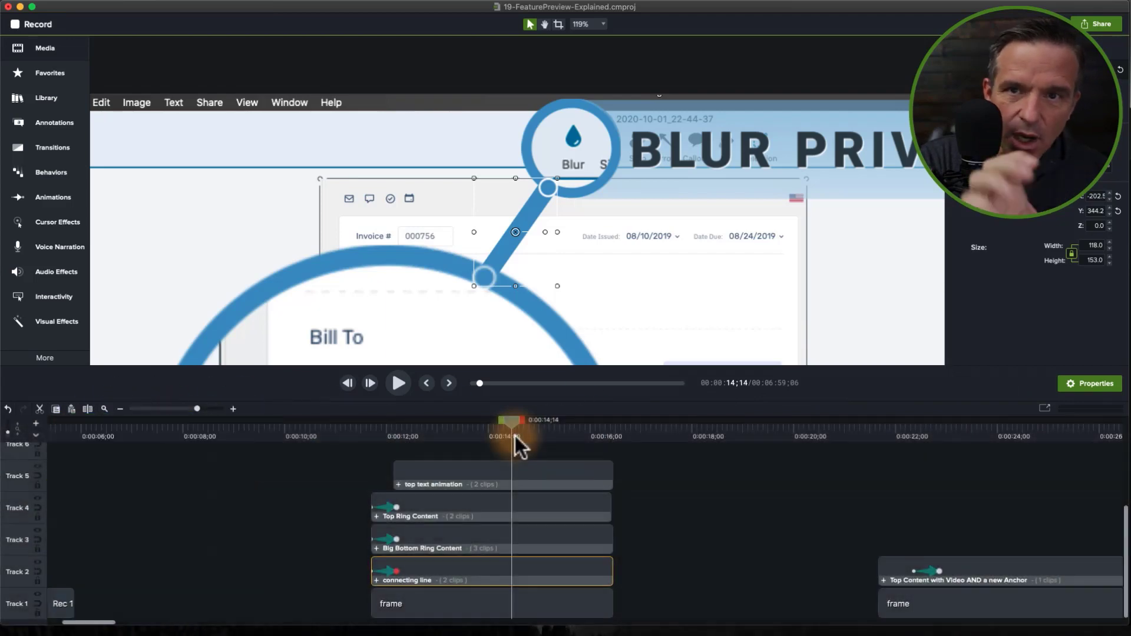
{"action": "left_click_drag", "start_coordinate": [513, 439], "coordinate": [491, 446]}
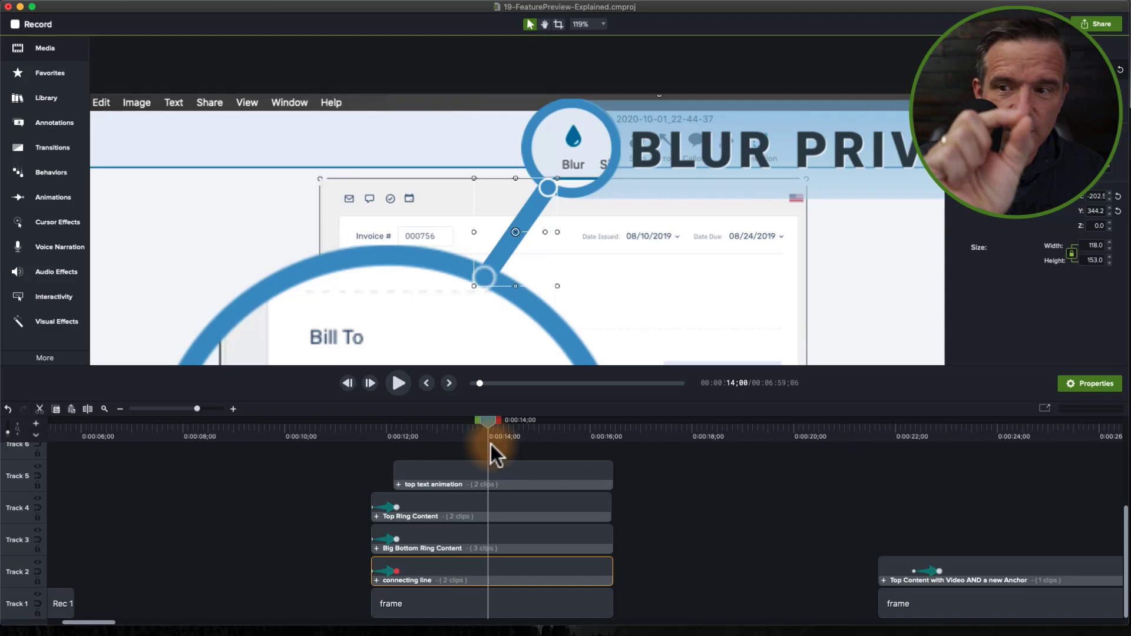
{"action": "left_click_drag", "start_coordinate": [492, 444], "coordinate": [566, 441]}
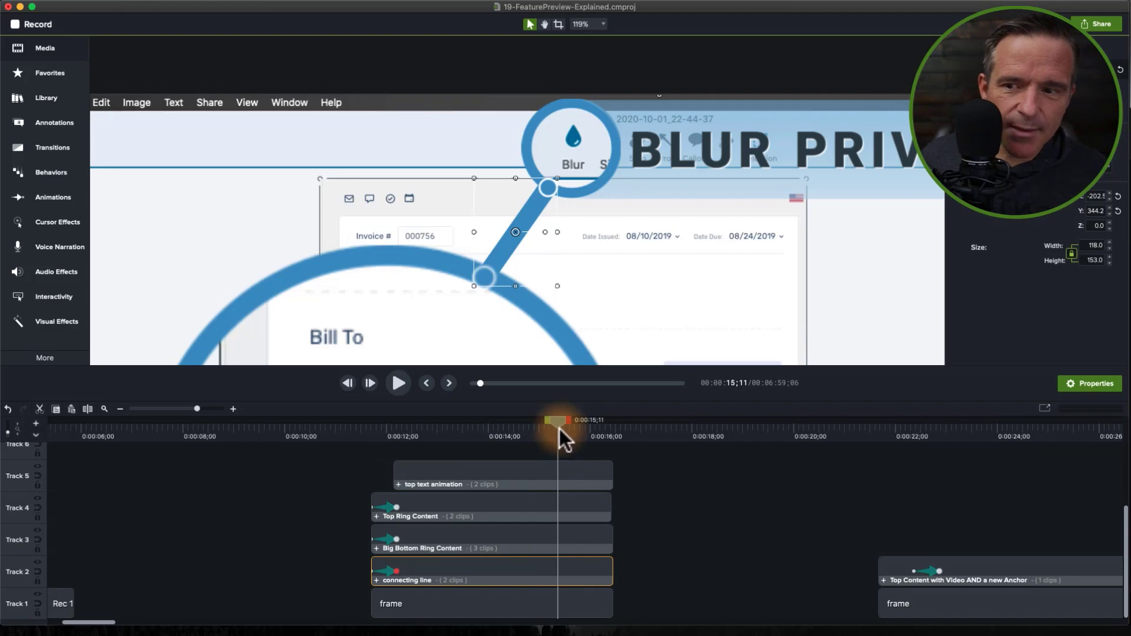